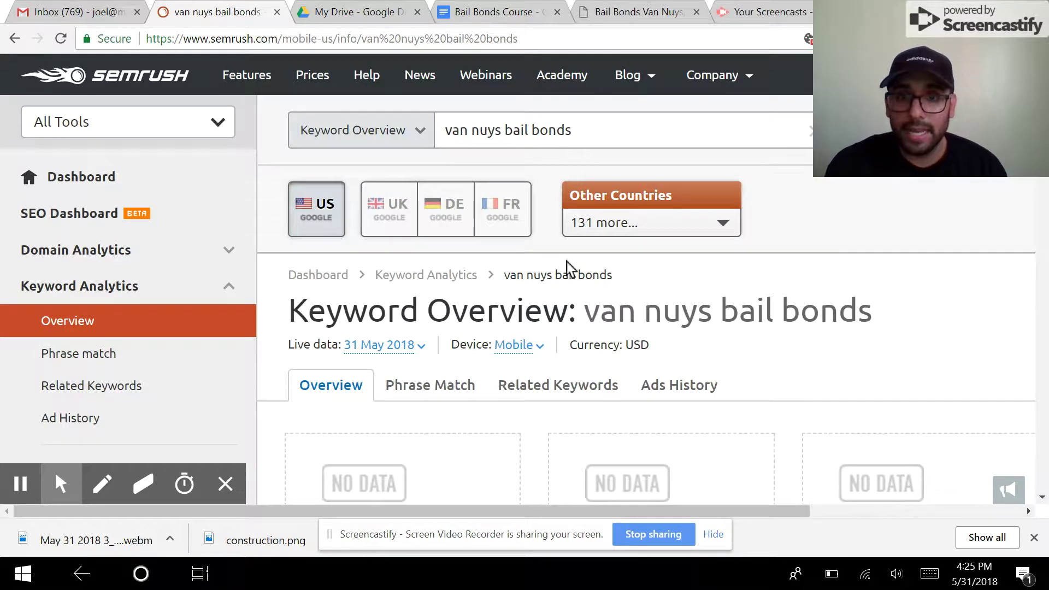
Examine the keyword overview for "van nuys bail bonds", including the volume and CPC of its phrase match keywords.
triple_click(510, 131)
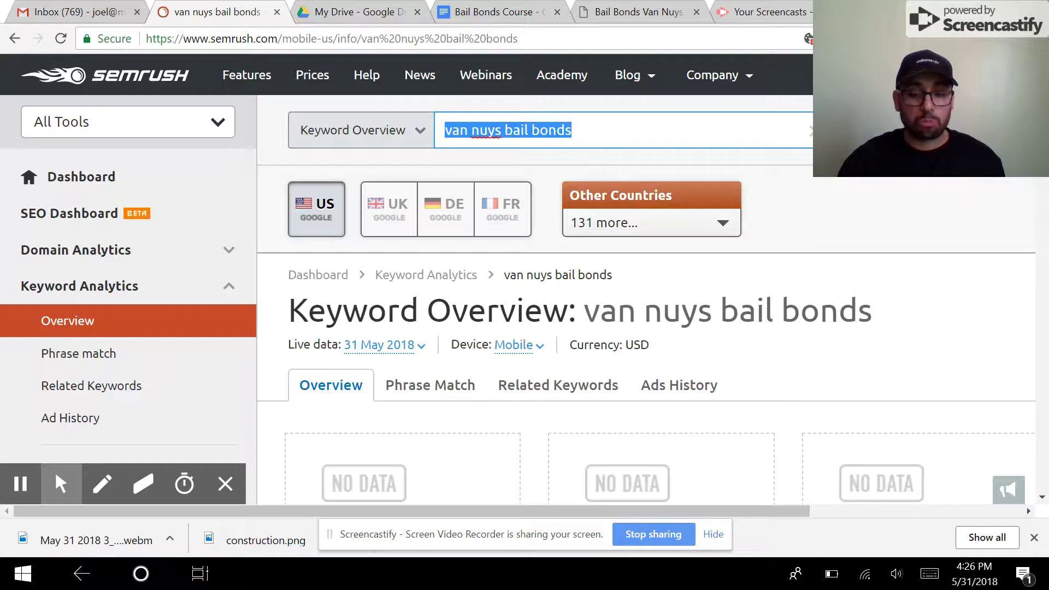
left_click(756, 351)
scroll(756, 356, "down", 4)
scroll(518, 289, "up", 4)
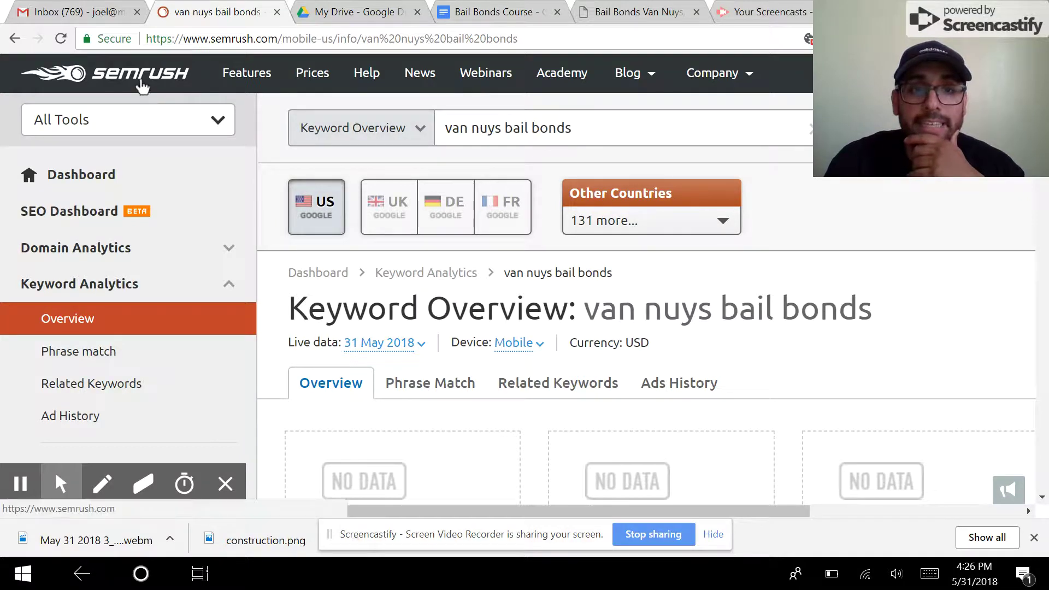
scroll(476, 293, "down", 3)
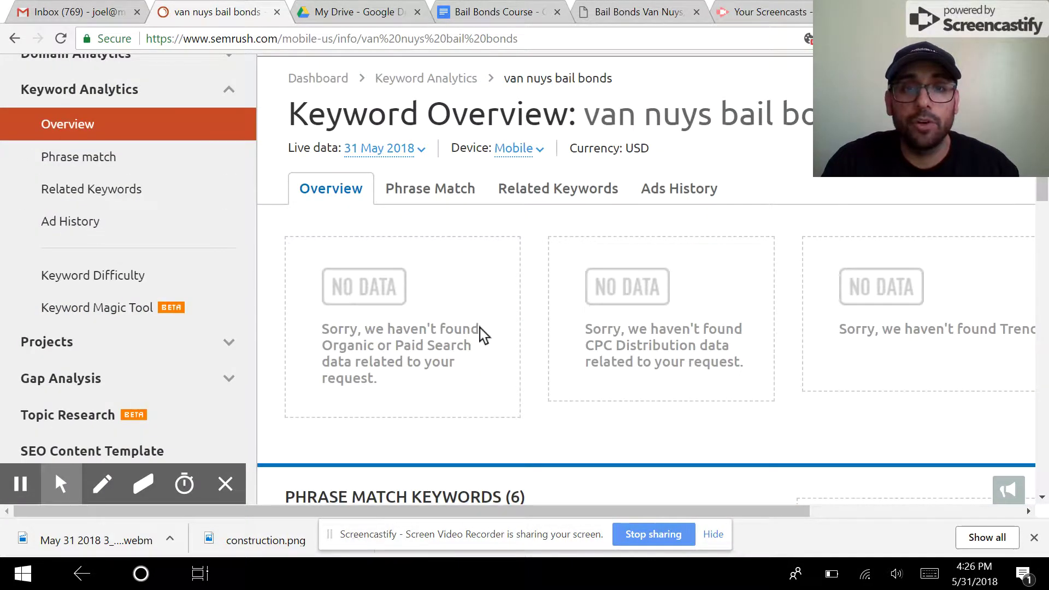
scroll(480, 333, "up", 1)
scroll(480, 334, "down", 5)
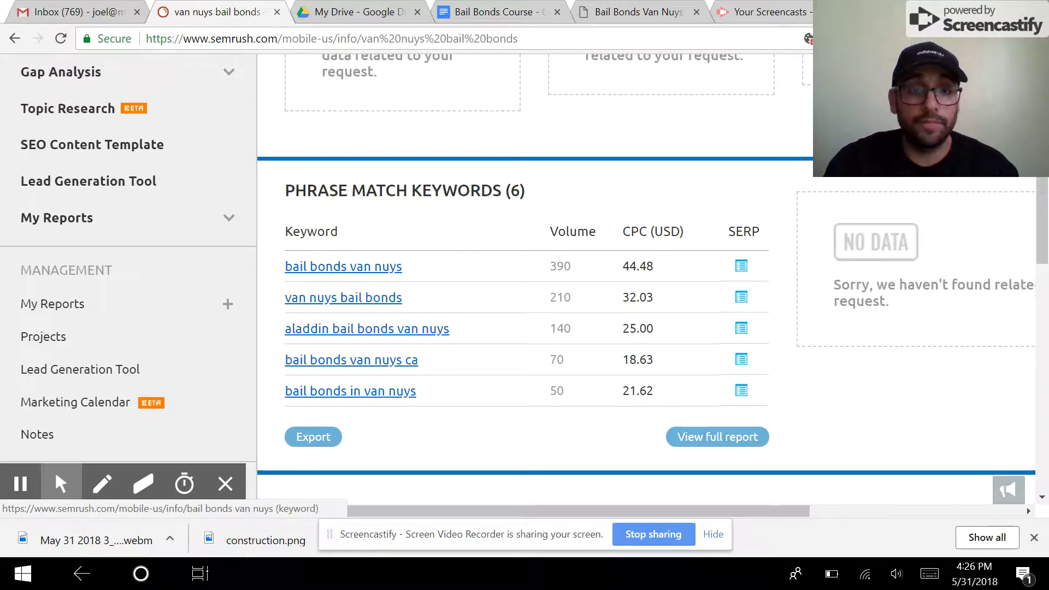
mouse_move(592, 274)
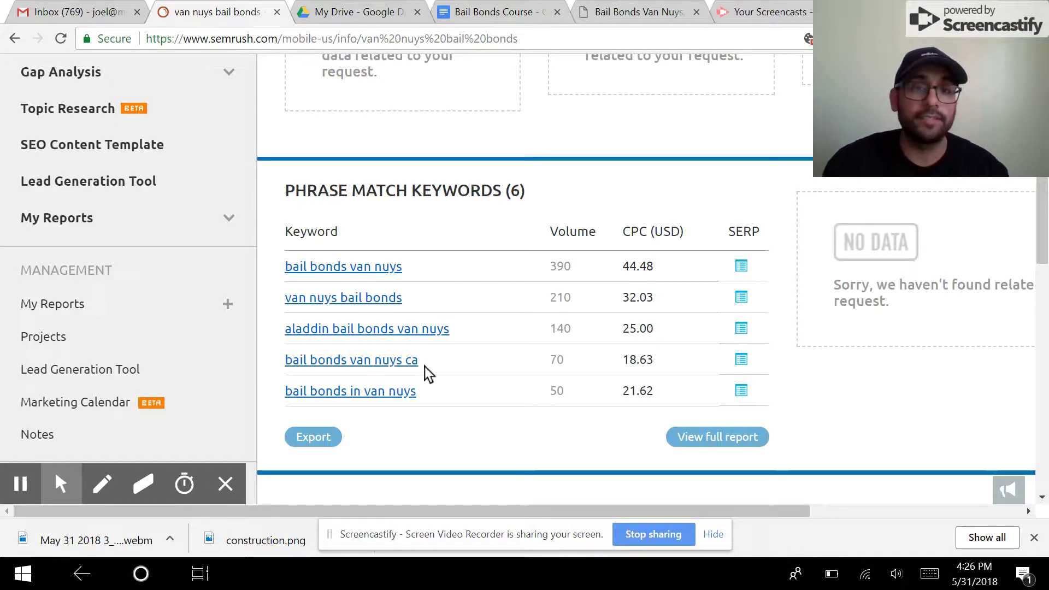
mouse_move(563, 365)
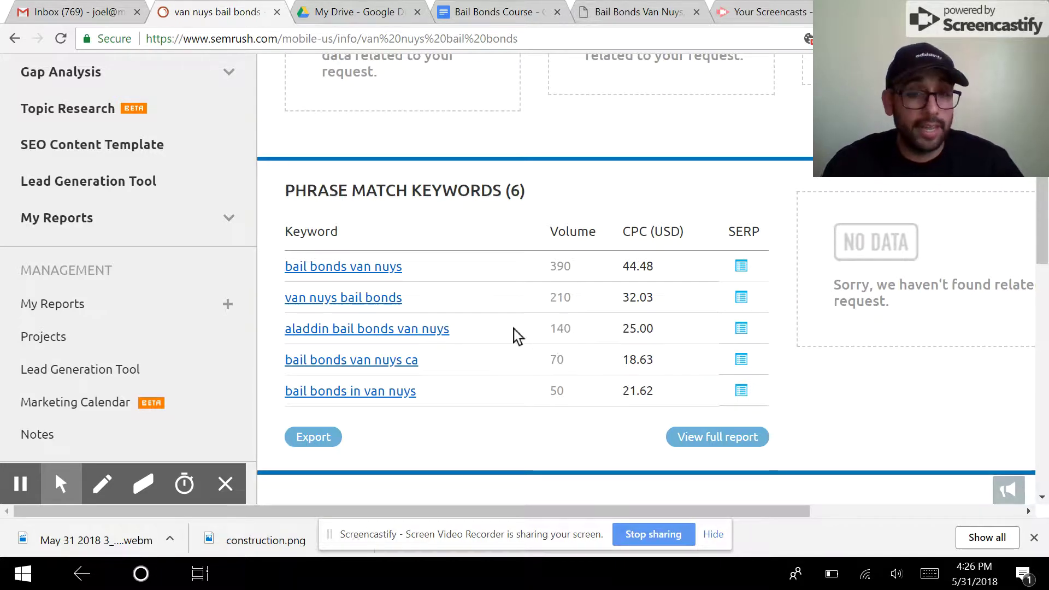
Open the Related Keywords report for "van nuys bail bonds" and check its search data and keyword table.
scroll(515, 335, "up", 5)
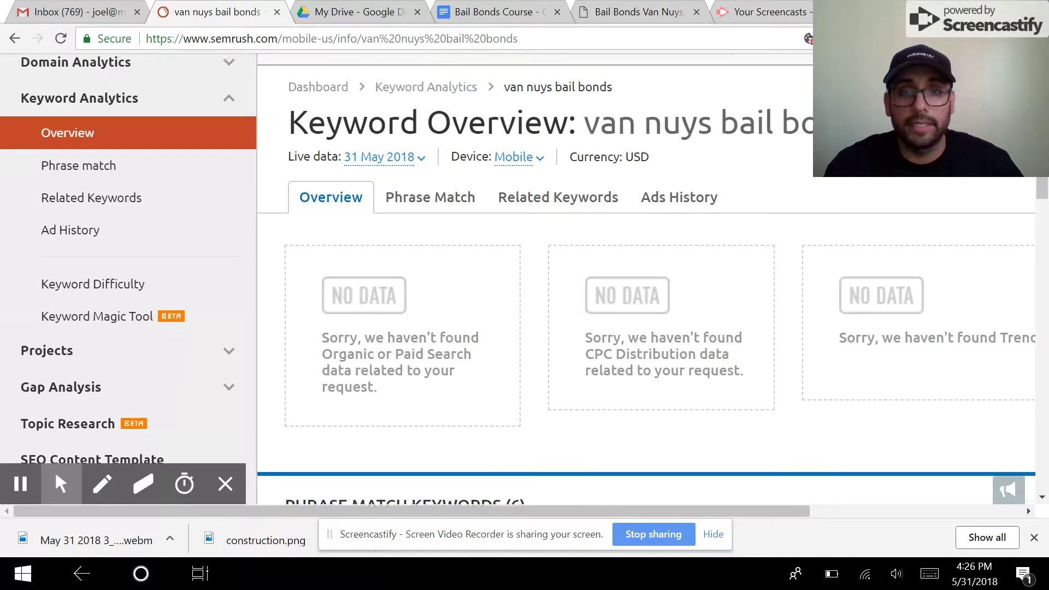
scroll(616, 199, "up", 1)
left_click(568, 223)
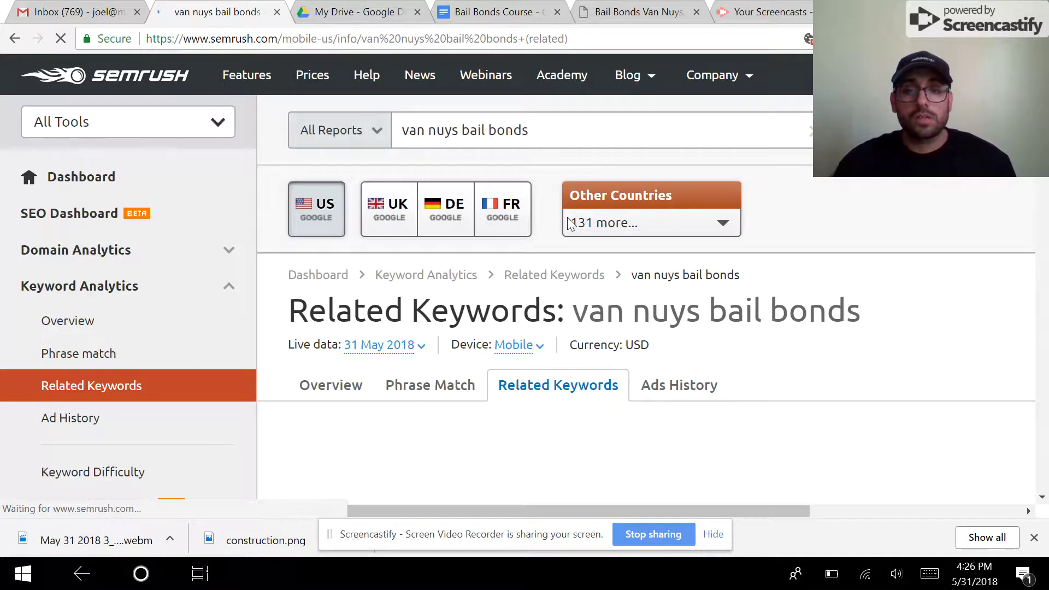
scroll(570, 223, "down", 2)
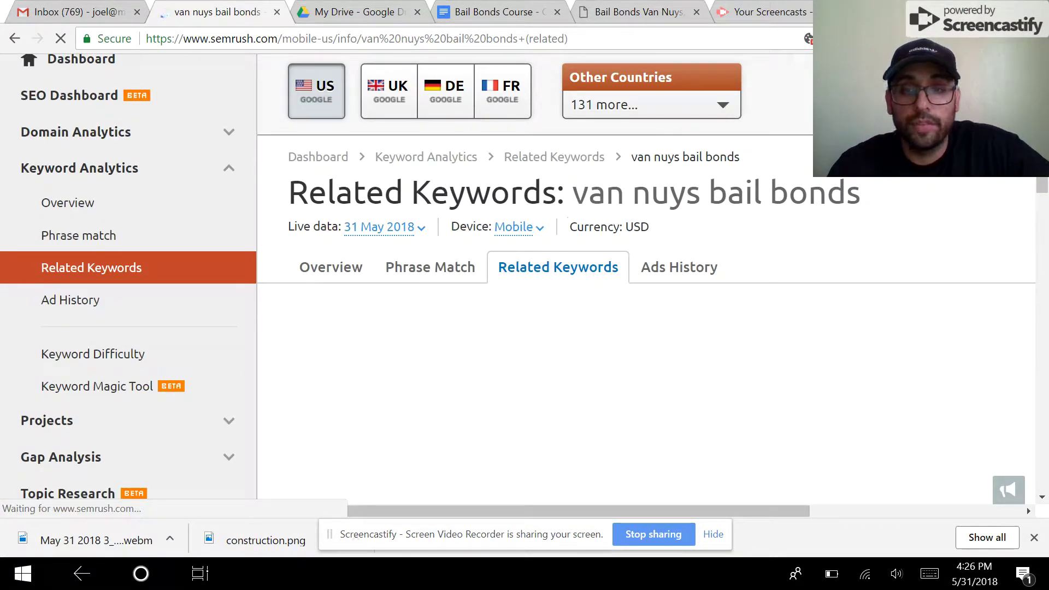
scroll(568, 218, "down", 3)
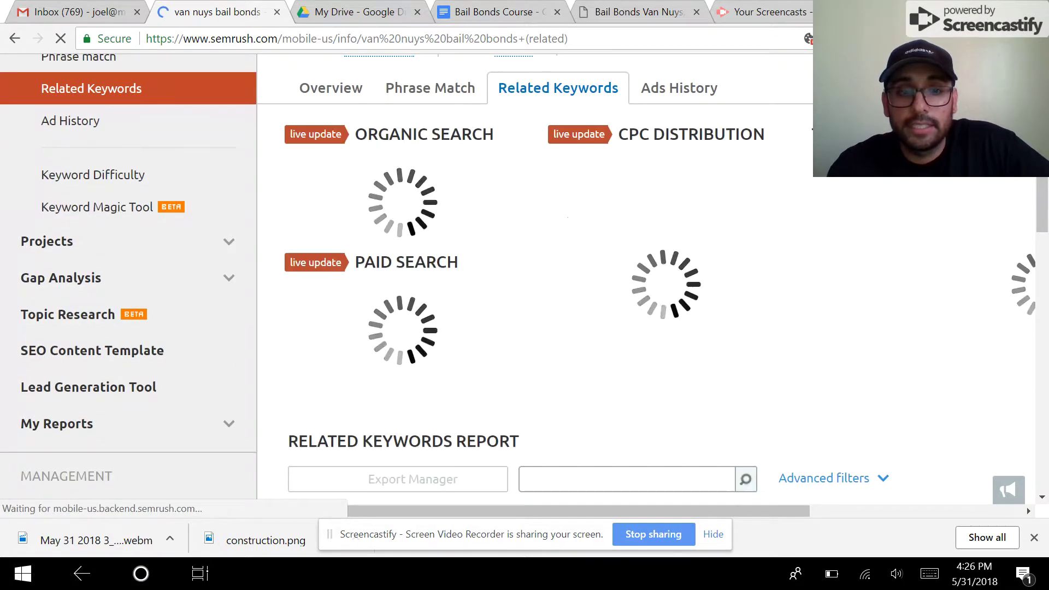
scroll(568, 217, "down", 2)
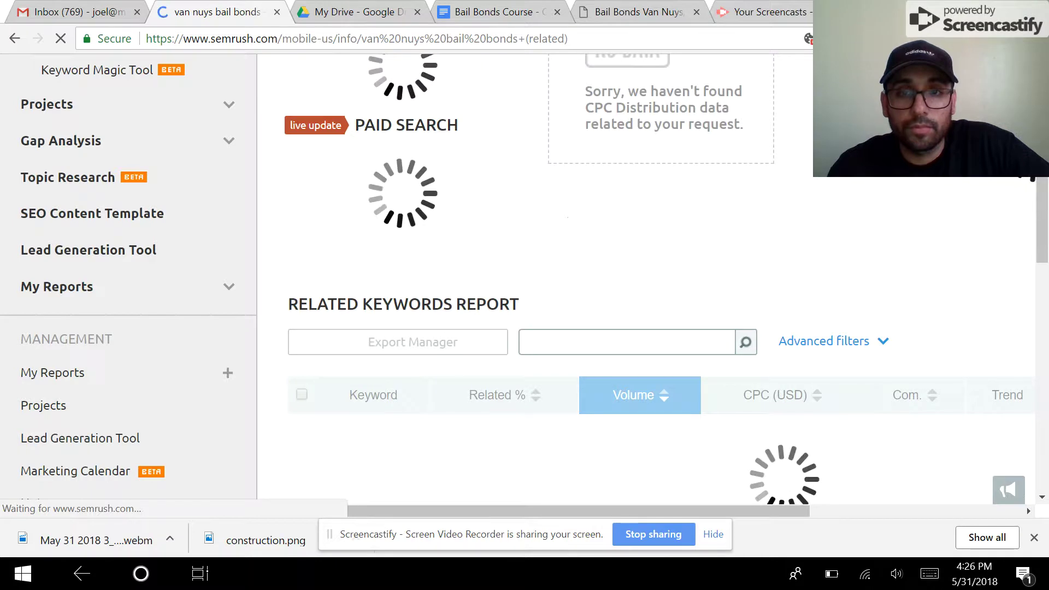
scroll(568, 217, "down", 3)
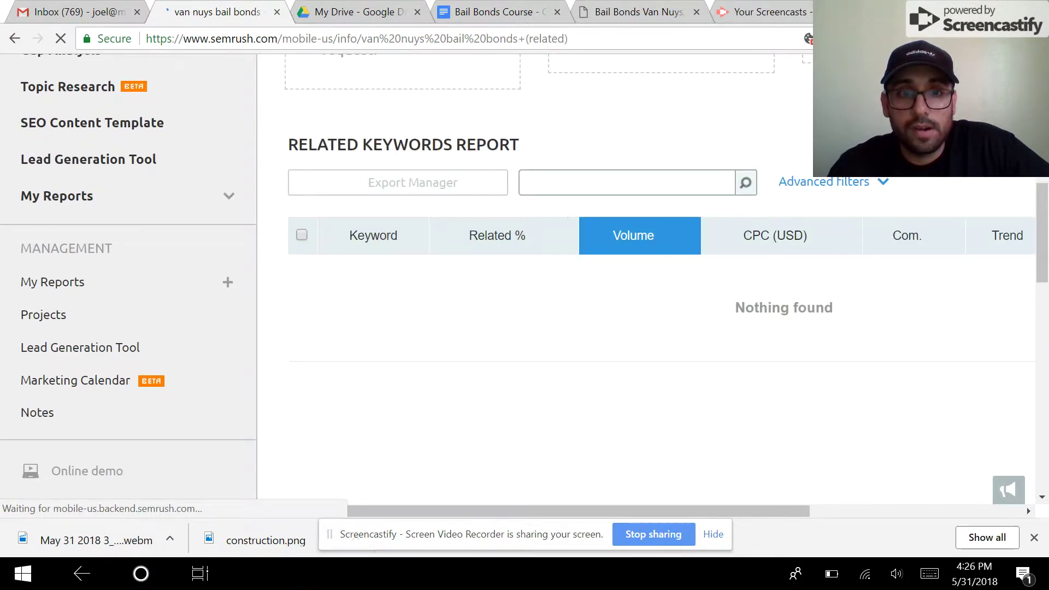
scroll(568, 273, "up", 3)
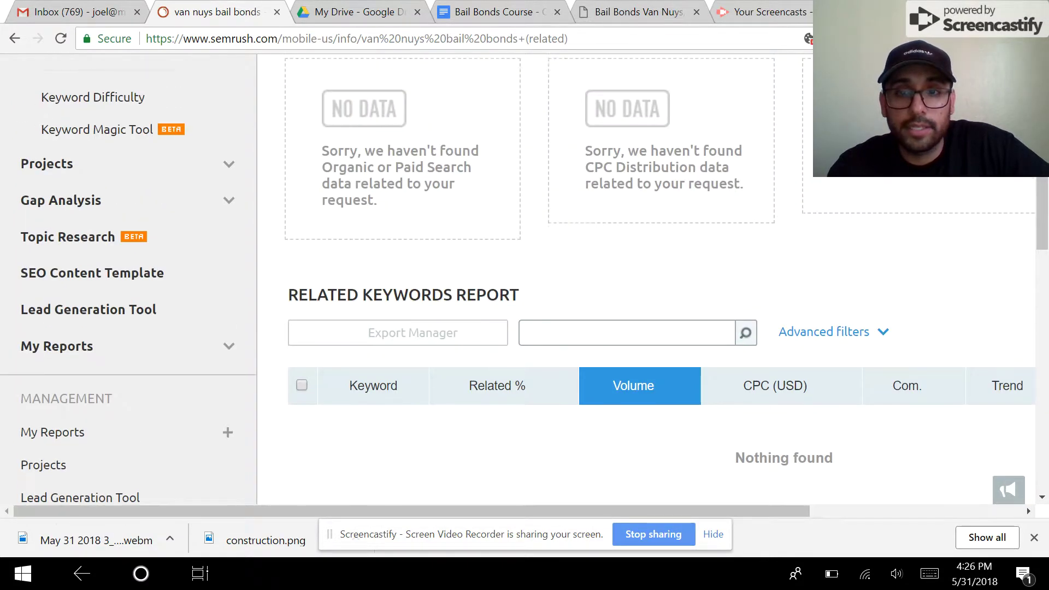
scroll(417, 183, "up", 3)
scroll(417, 183, "down", 1)
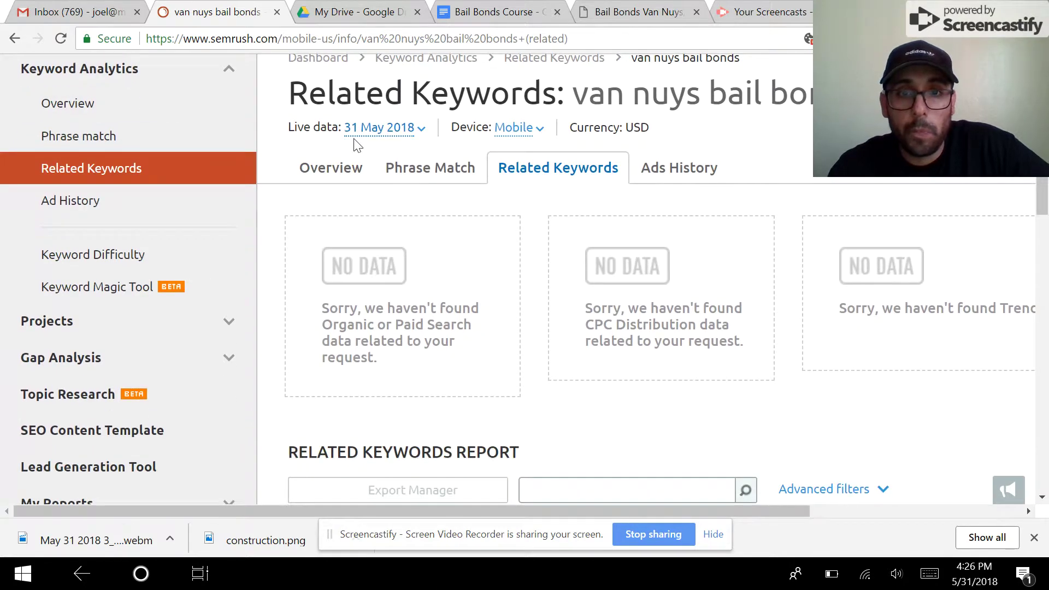
Open the Phrase Match report for "van nuys bail bonds" and review the keyword variations with their volume and CPC.
left_click(397, 175)
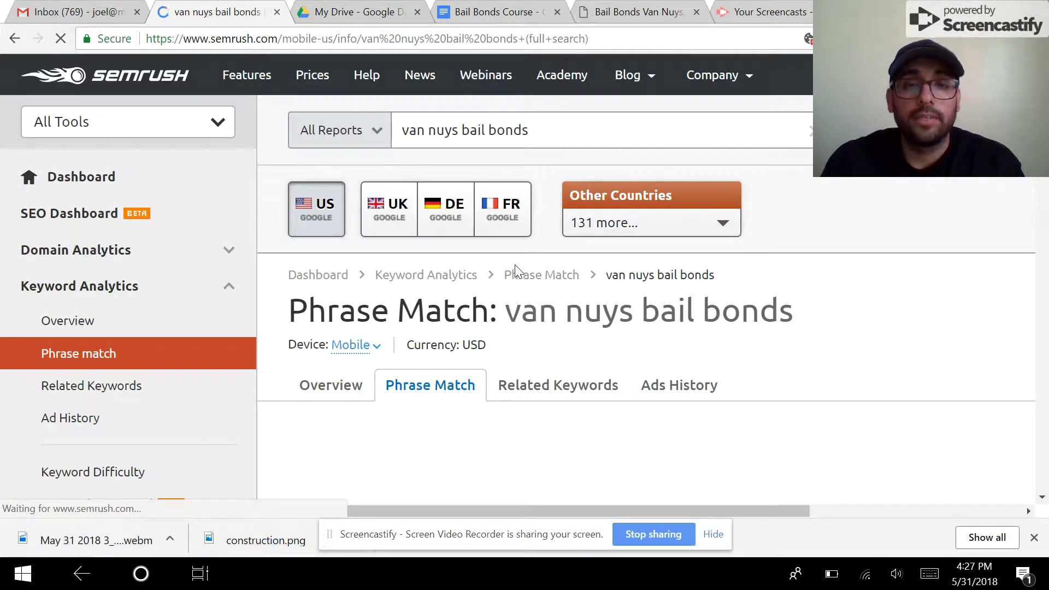
scroll(514, 270, "down", 9)
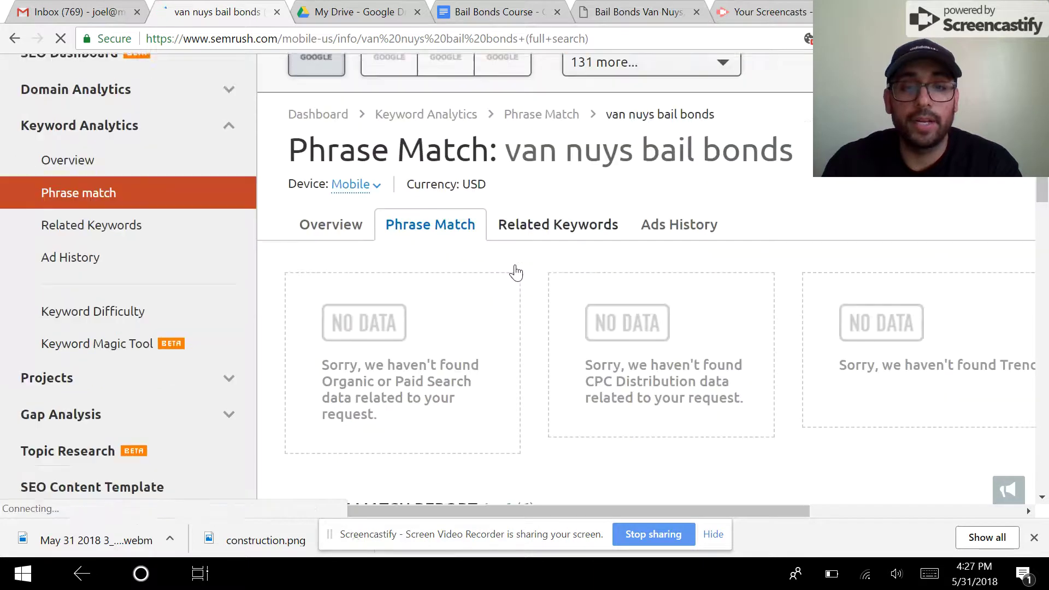
scroll(514, 271, "down", 3)
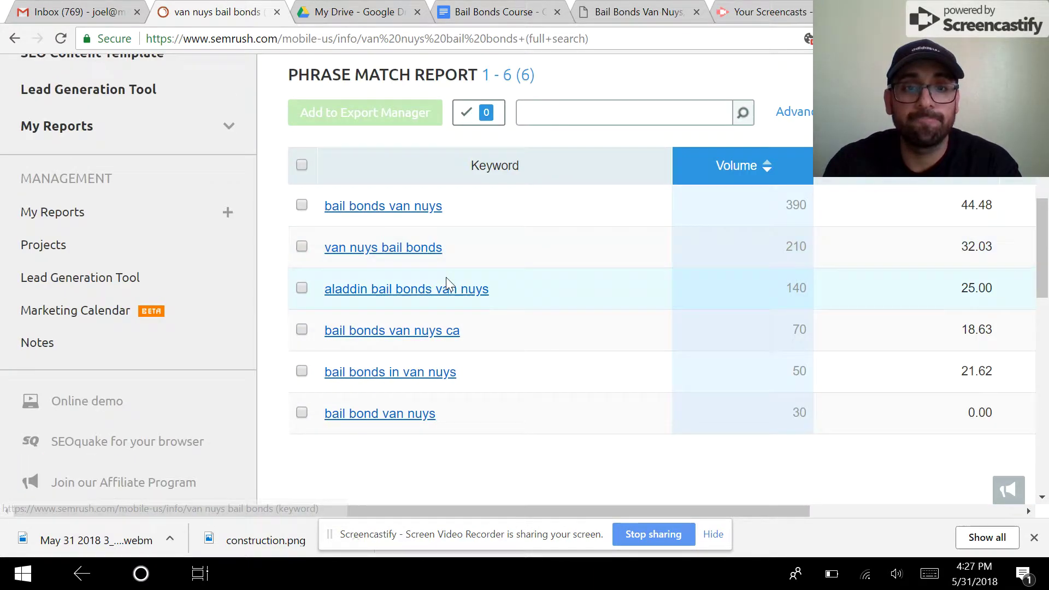
scroll(446, 277, "down", 3)
scroll(446, 277, "up", 2)
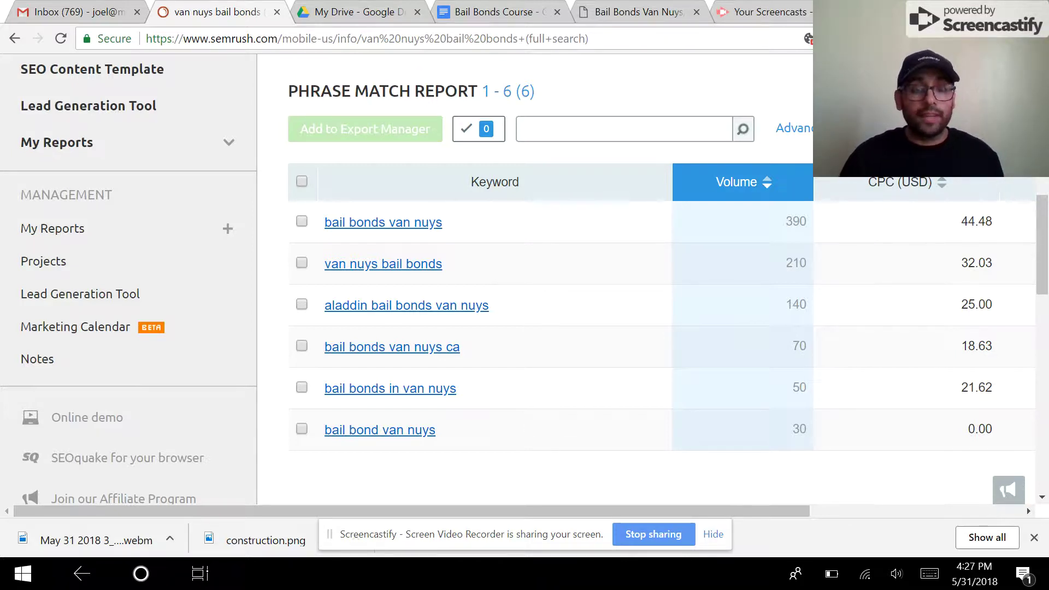
Search Google in a new browser tab for "cheap bail bonds van nuys".
key("ctrl+t")
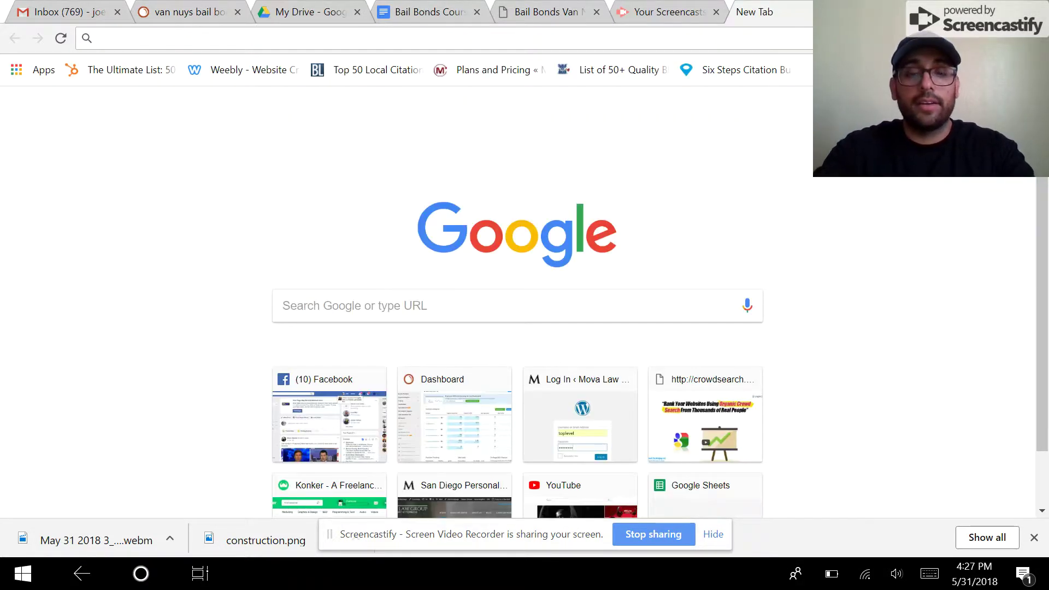
type("cheap bail bonnds")
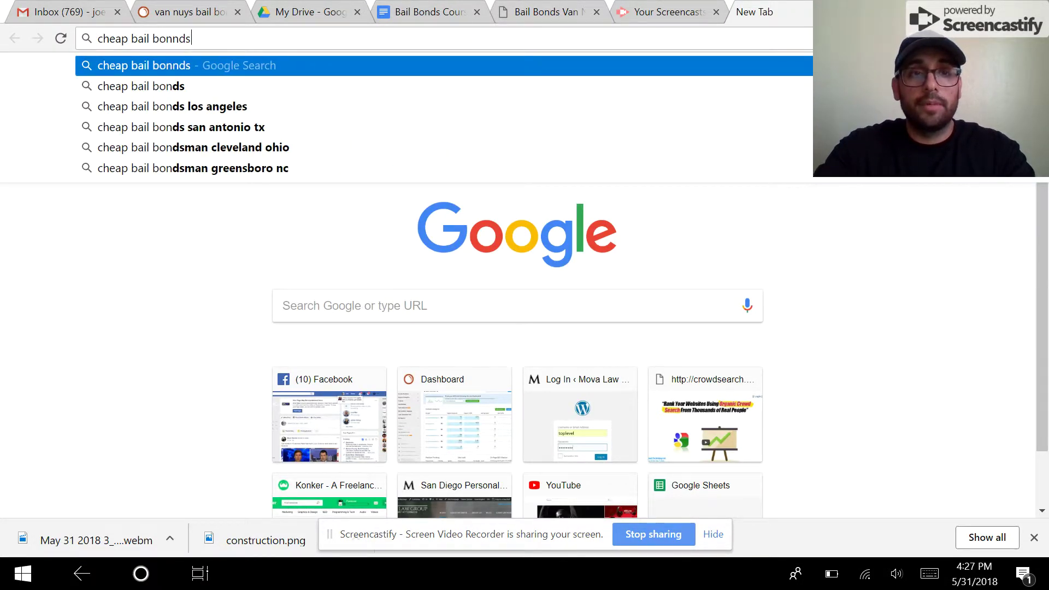
key("BackSpace")
type("ds")
key("BackSpace")
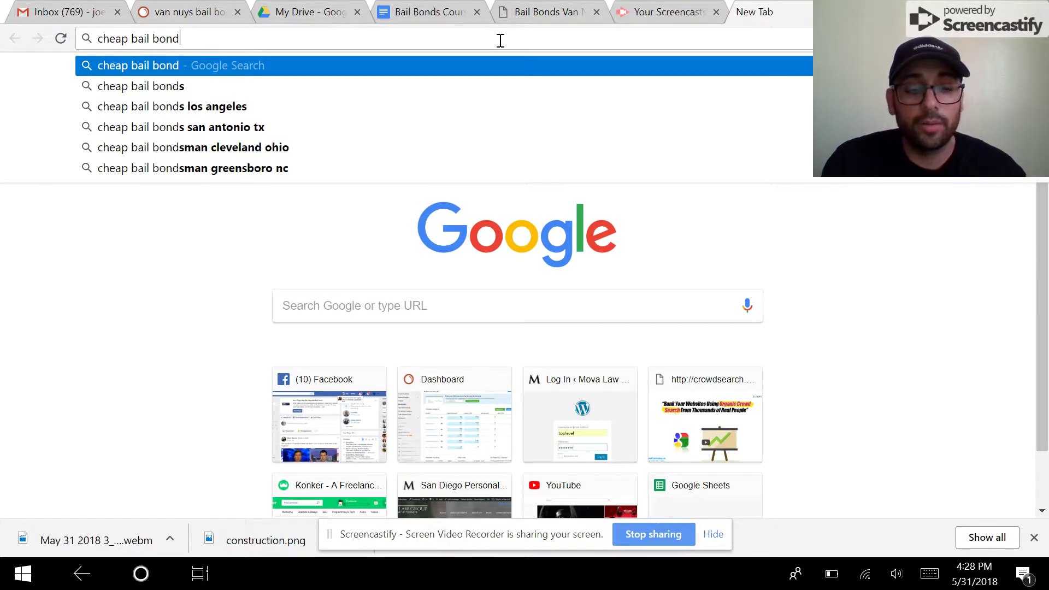
type("s")
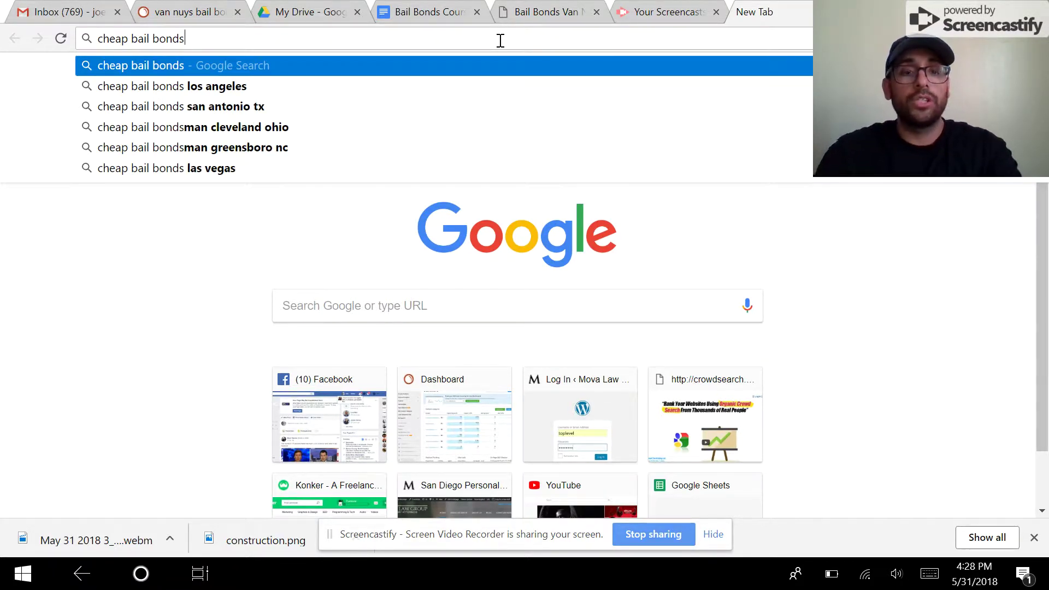
type(" van nuys")
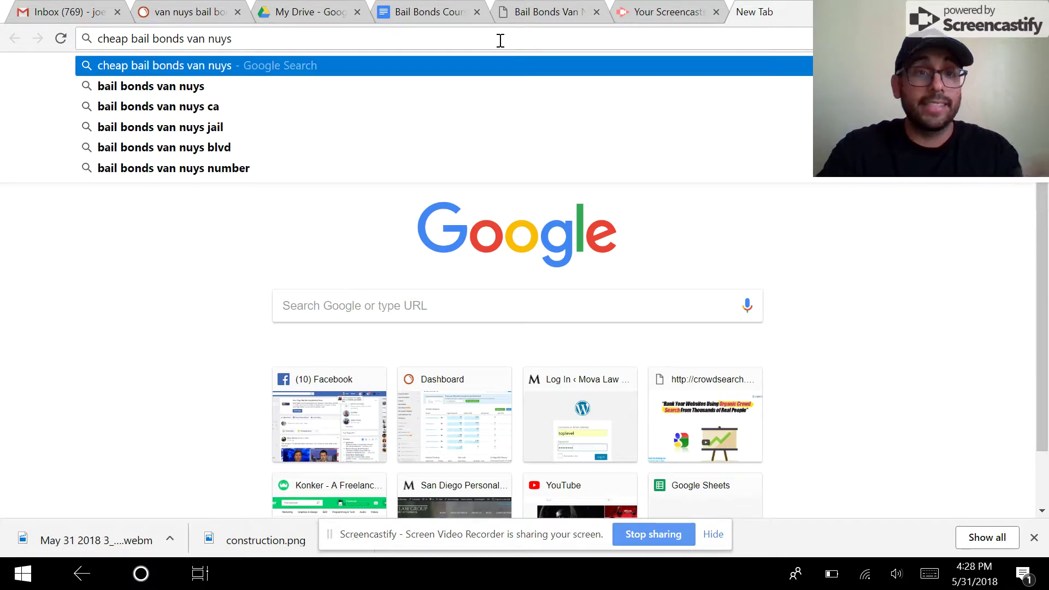
left_click(470, 58)
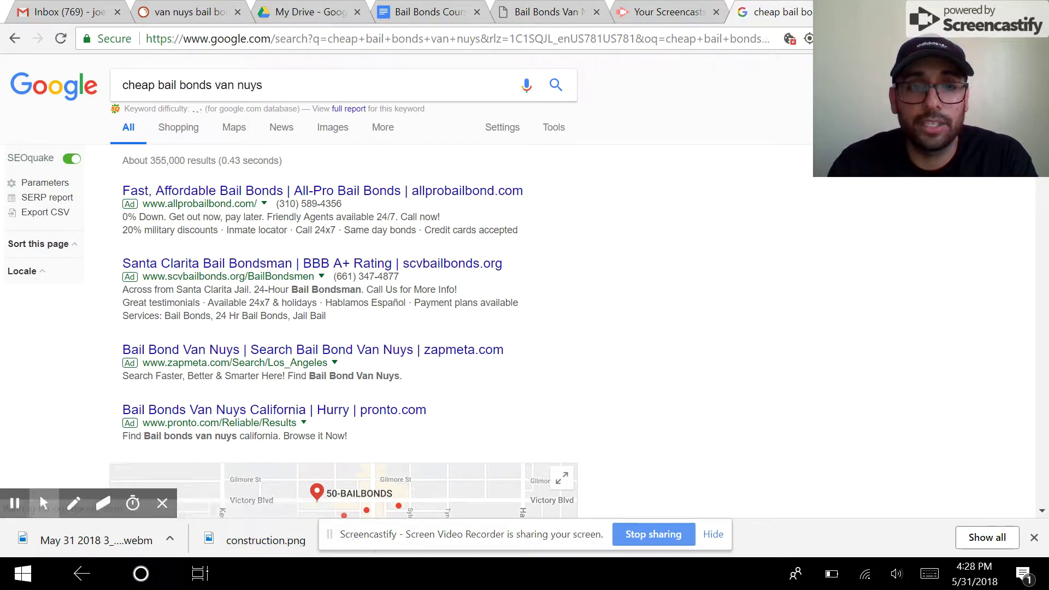
Review the ads and map listings in the search results, and highlight the web address of the first organic result.
scroll(345, 284, "down", 6)
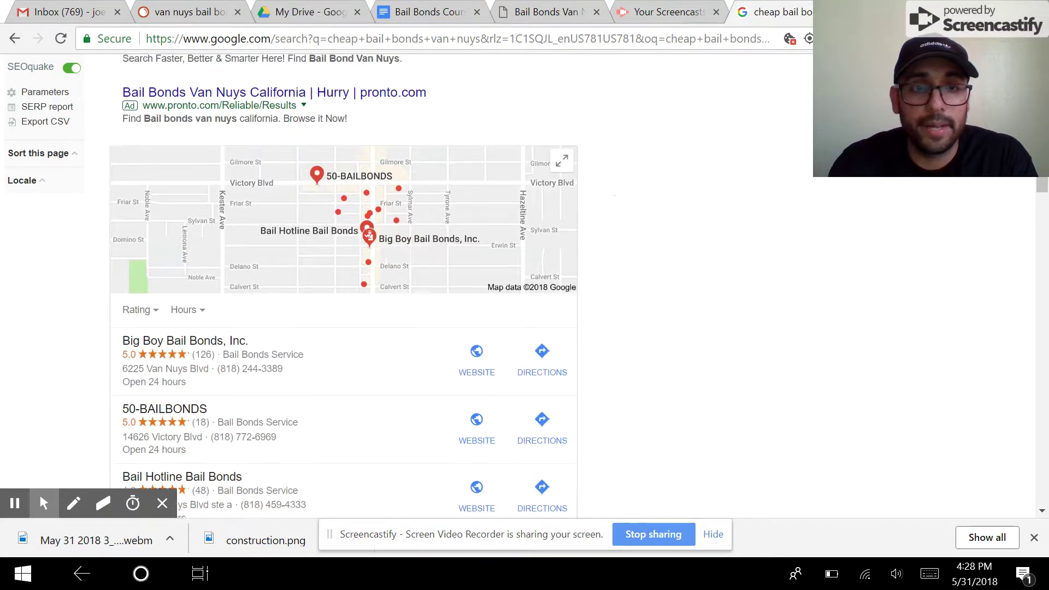
scroll(39, 493, "down", 6)
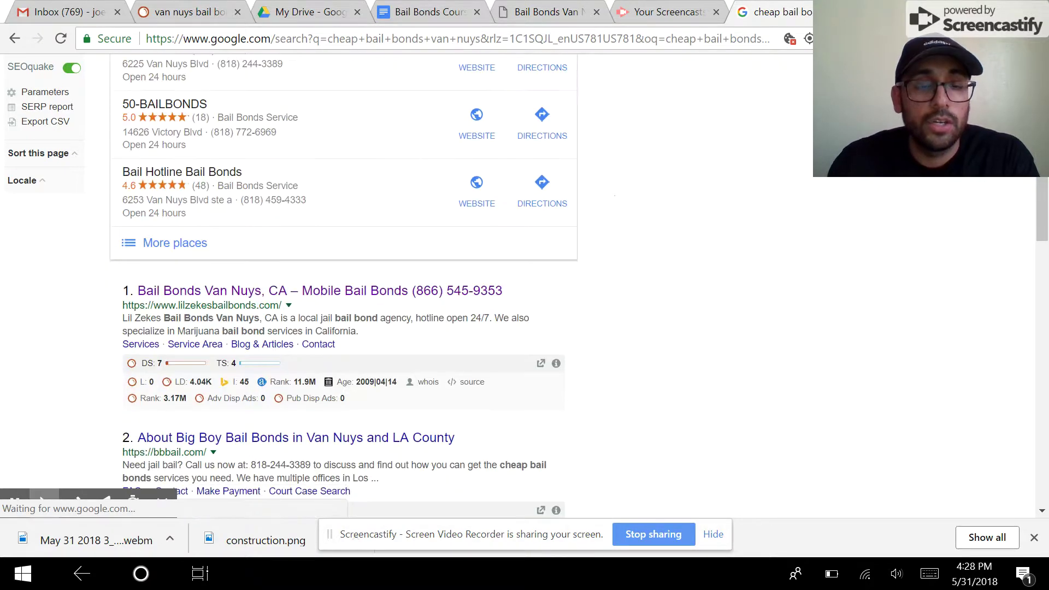
scroll(38, 493, "up", 12)
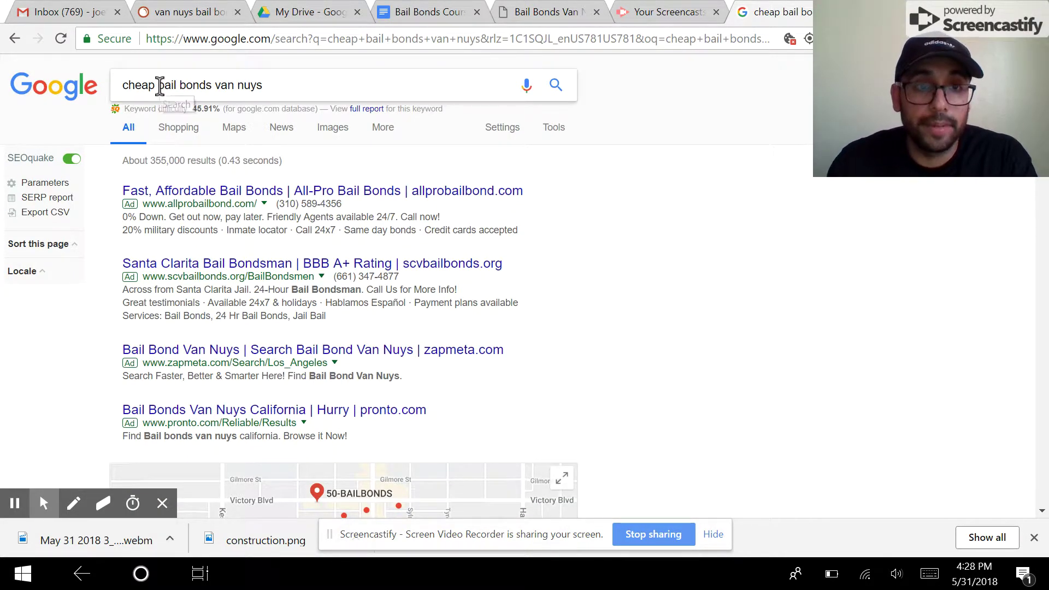
scroll(279, 118, "down", 11)
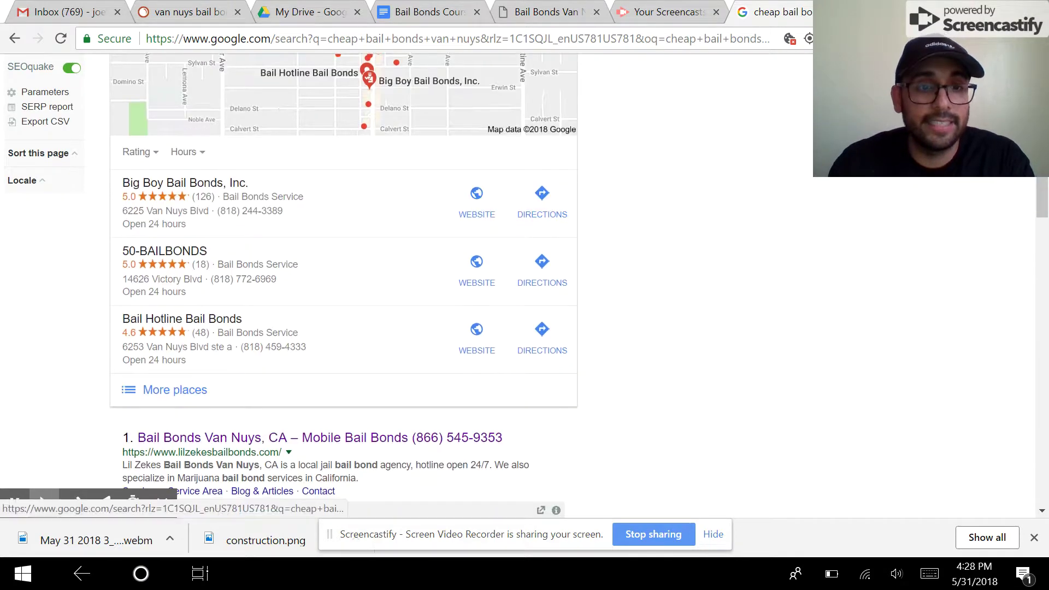
left_click_drag(282, 353, 116, 362)
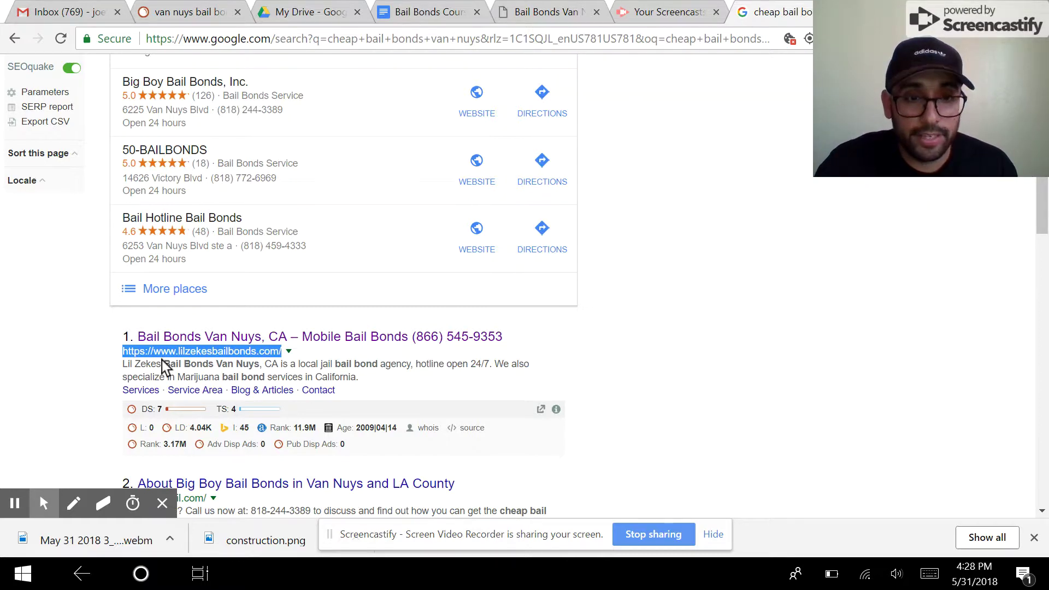
Highlight the words "cheap bail" in the description of the second organic result, Big Boy Bail Bonds.
scroll(244, 381, "down", 3)
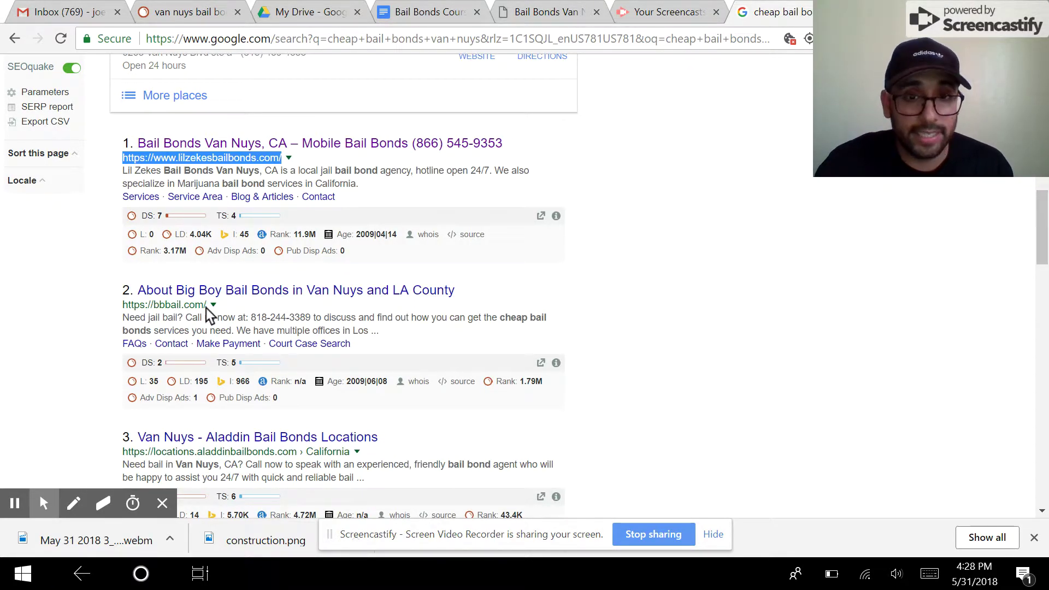
triple_click(513, 322)
left_click(512, 321)
left_click(548, 323)
left_click_drag(548, 322, 504, 322)
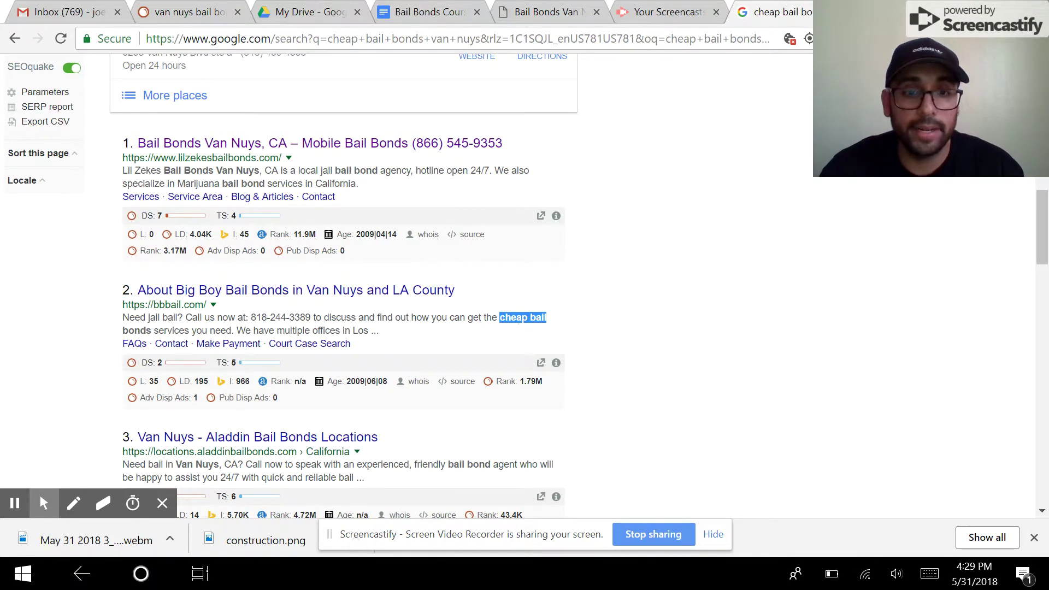
Examine the titles, web addresses and SEOquake metrics of the third to fifth organic results for use of the keyword.
scroll(520, 330, "down", 1)
scroll(368, 367, "down", 2)
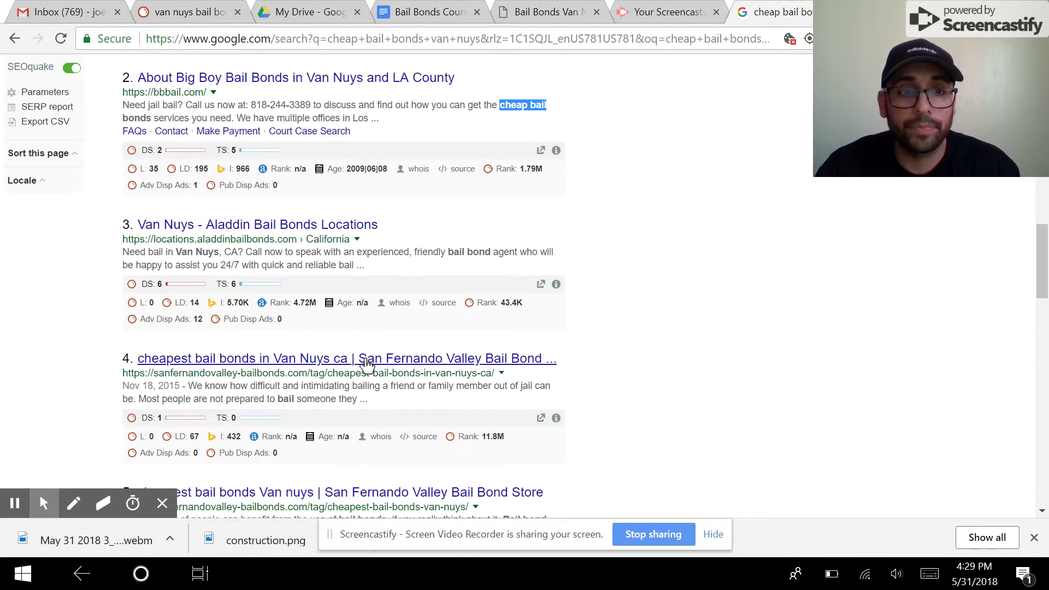
scroll(367, 361, "down", 1)
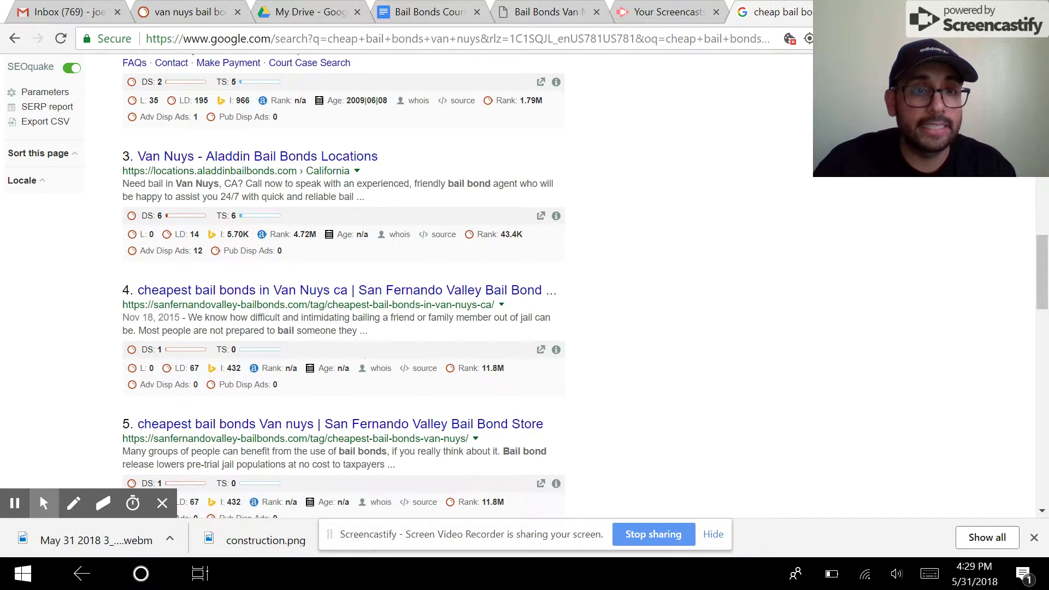
scroll(316, 331, "down", 1)
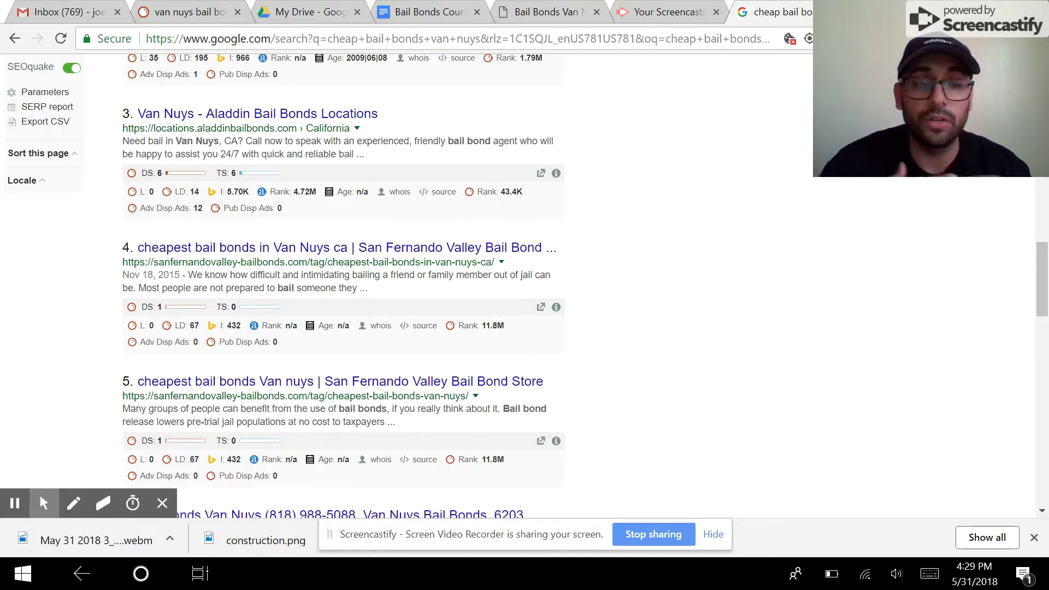
scroll(343, 284, "up", 7)
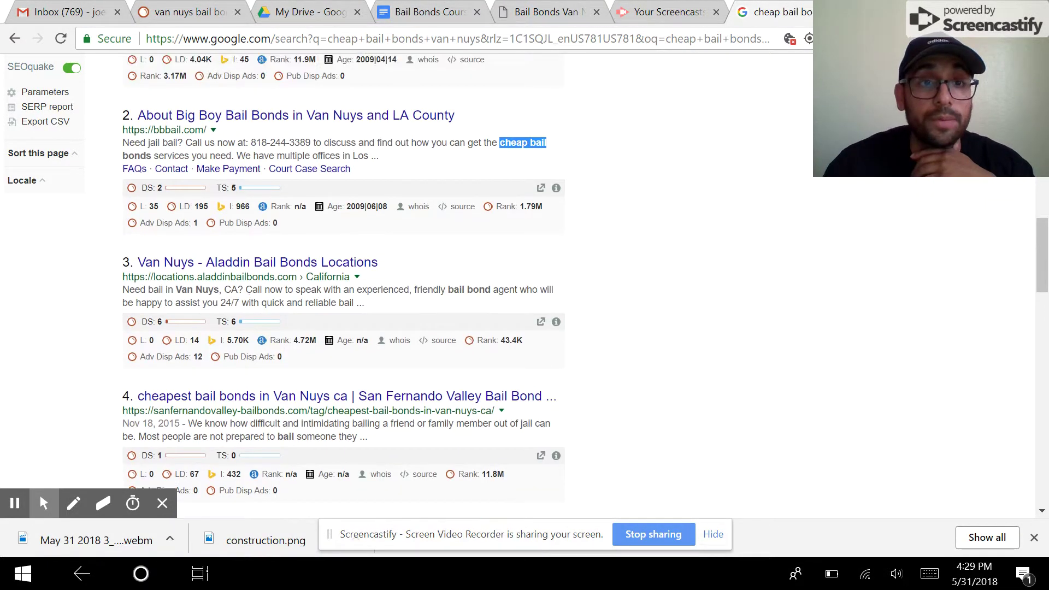
Return to the search query and highlight the whole phrase "cheap bail bonds van nuys".
scroll(233, 231, "up", 1)
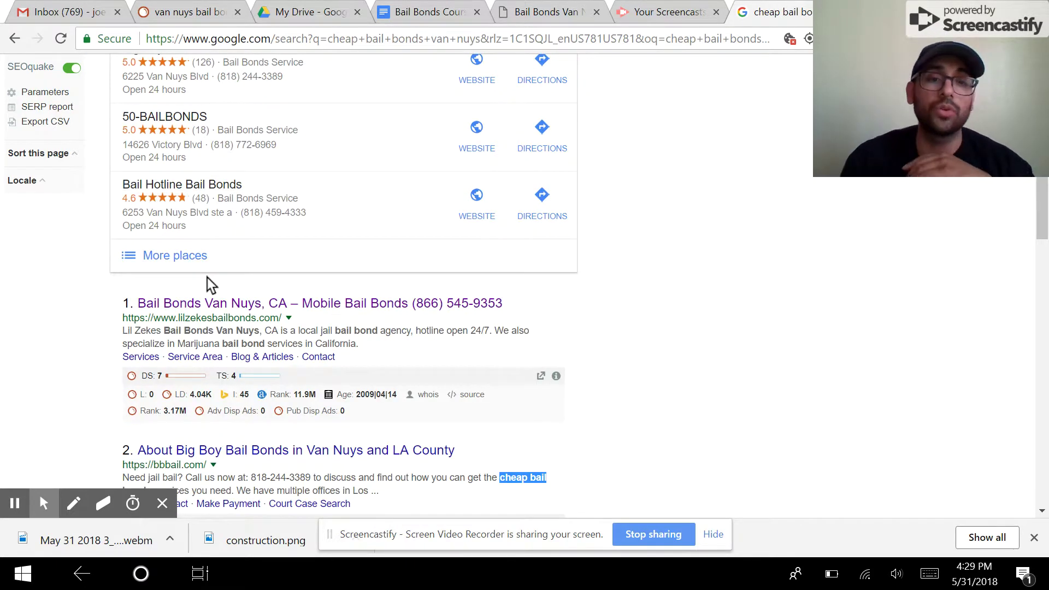
scroll(129, 301, "up", 6)
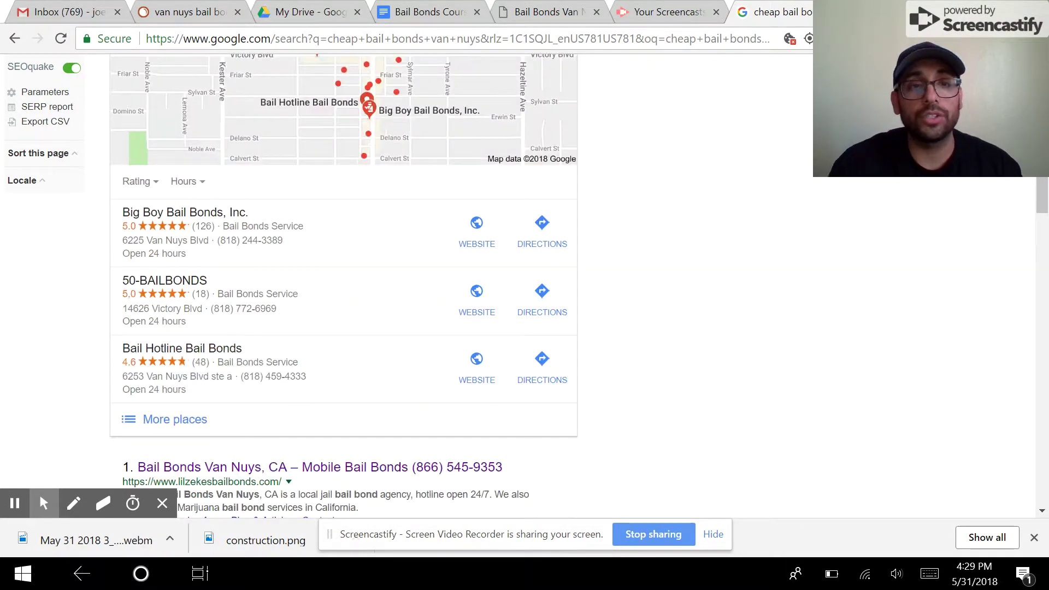
scroll(257, 141, "up", 5)
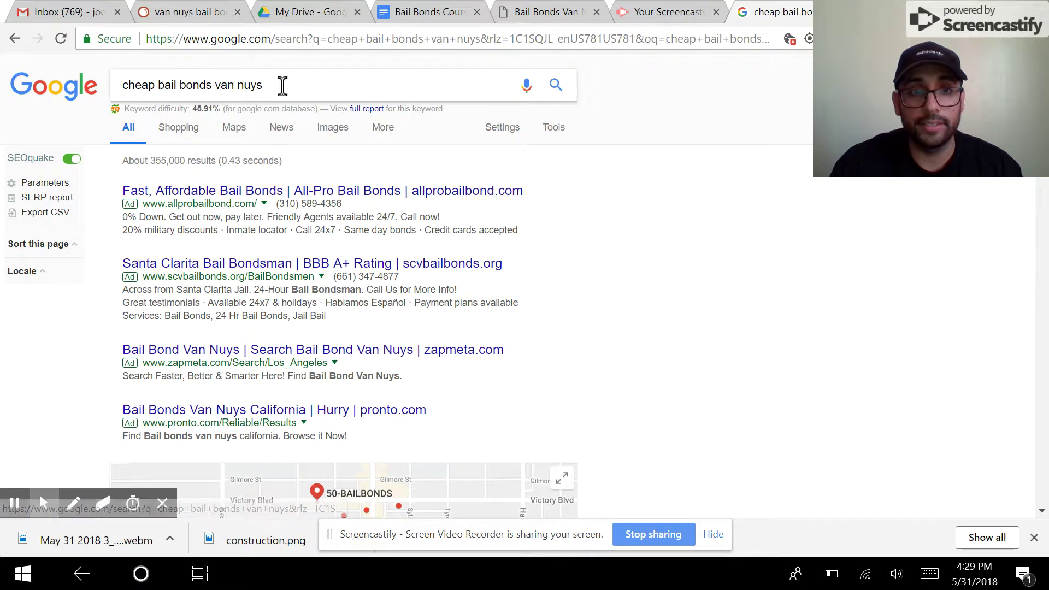
left_click_drag(281, 86, 93, 89)
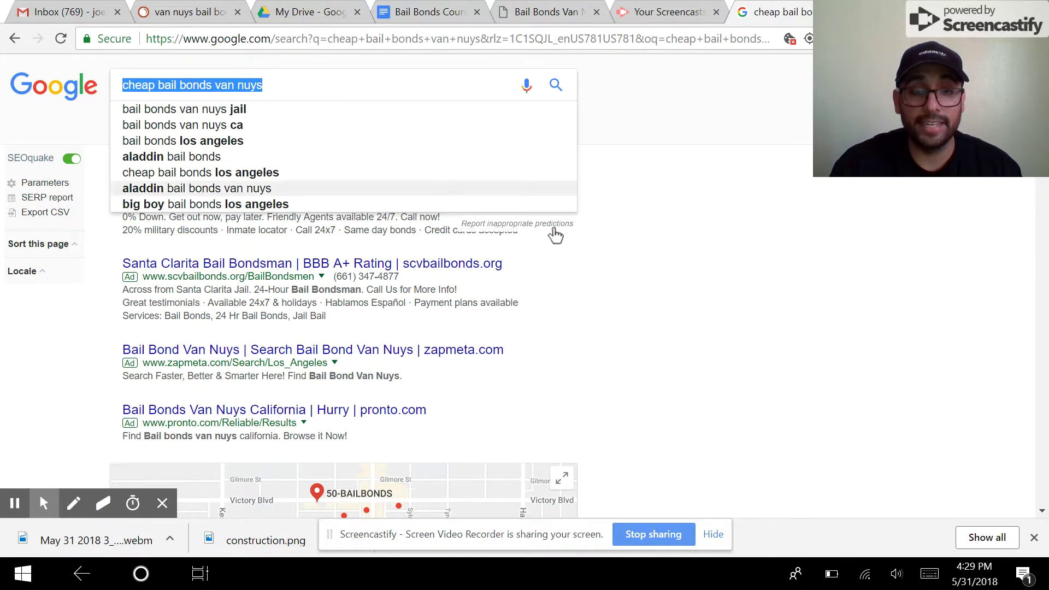
Highlight the title of the first organic result to compare it with the searched keyword.
scroll(618, 265, "down", 8)
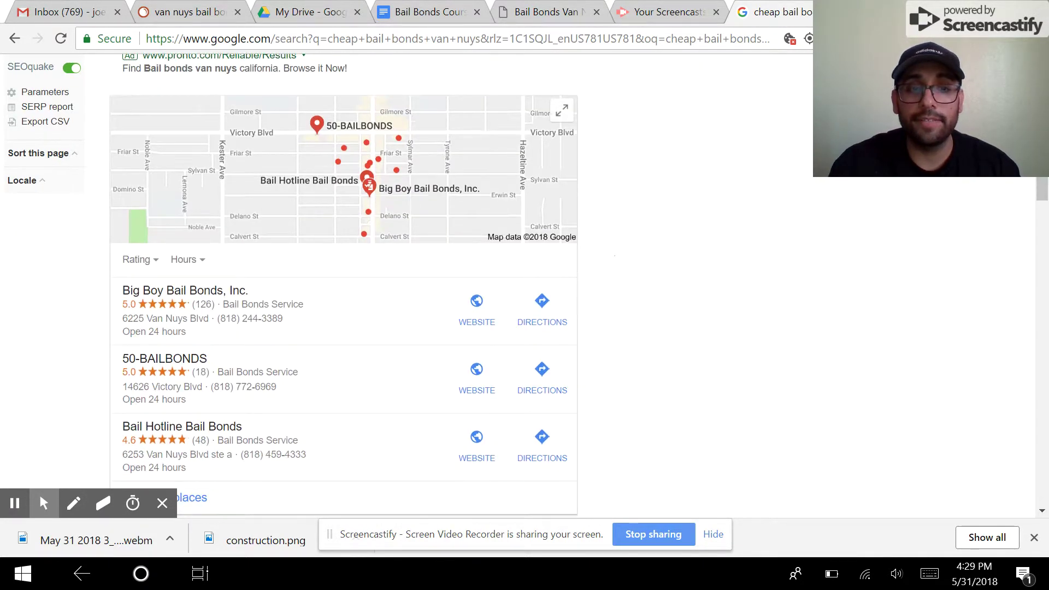
scroll(618, 265, "down", 1)
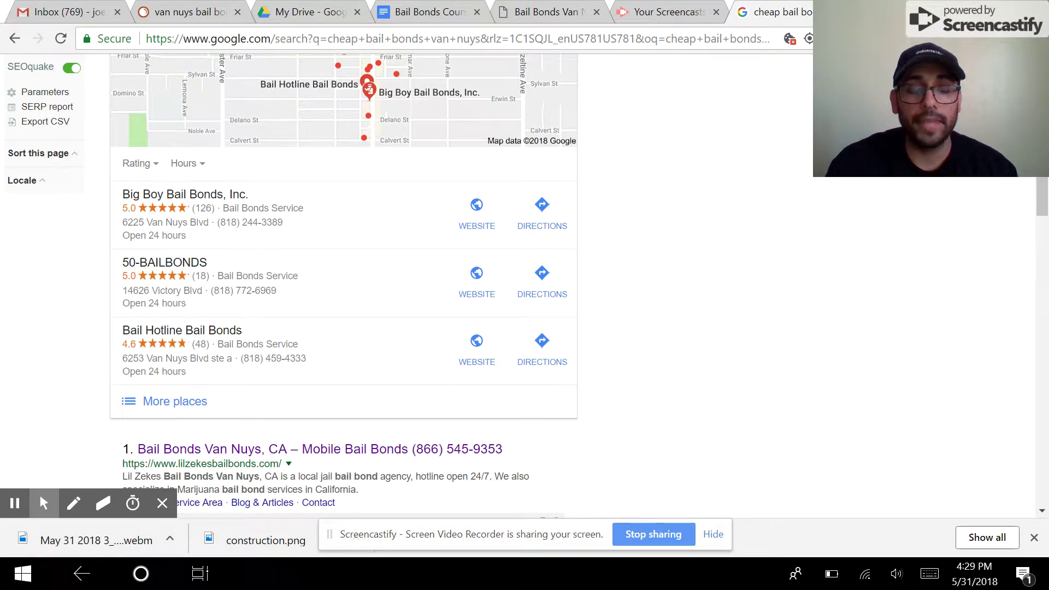
scroll(519, 403, "down", 1)
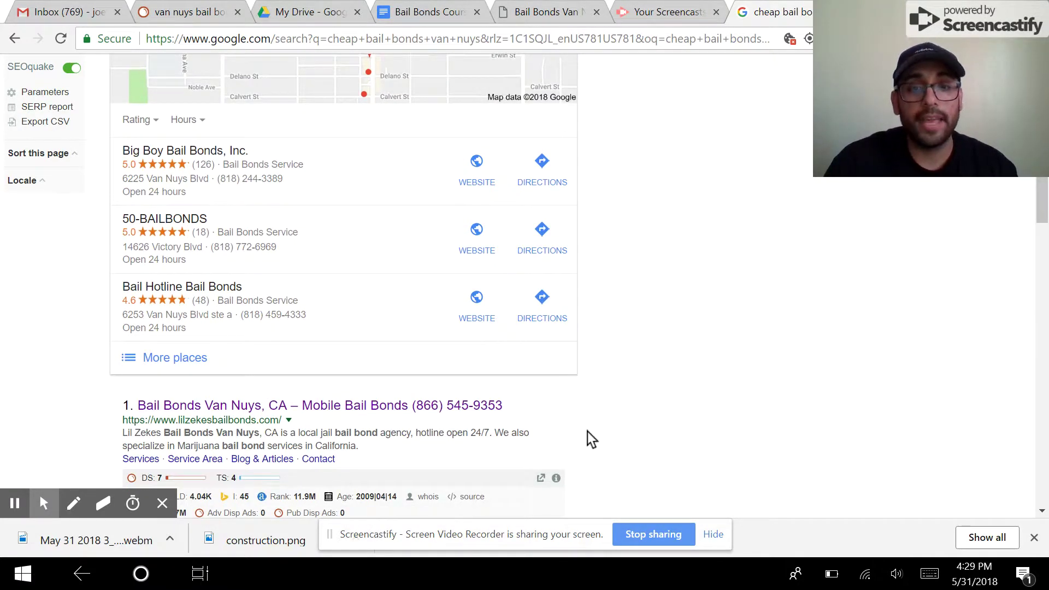
left_click_drag(136, 406, 505, 407)
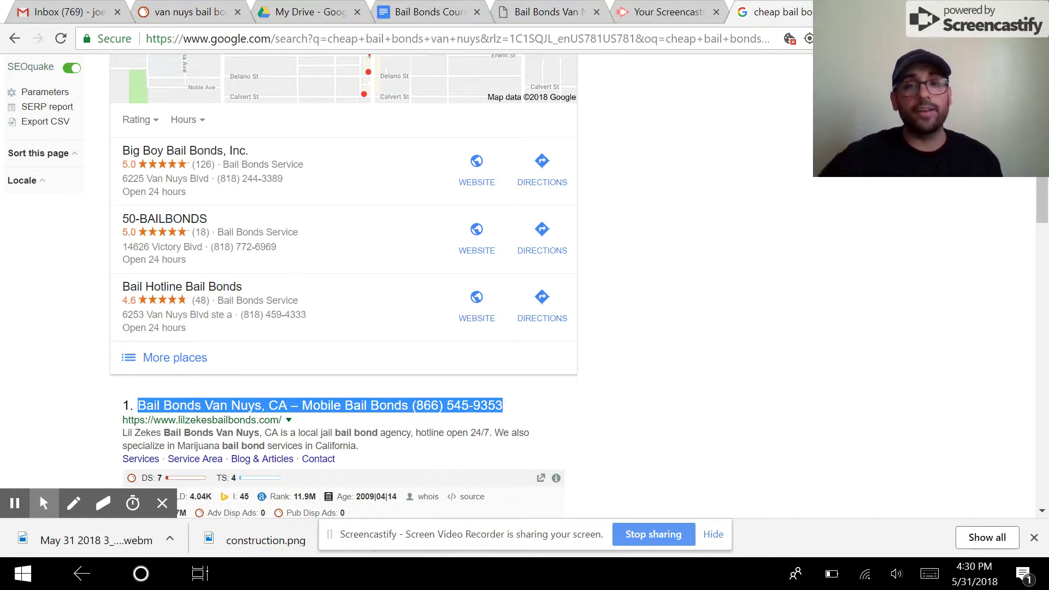
Highlight the query once more and run the related search "cheap bail bonds los angeles".
scroll(432, 77, "up", 9)
triple_click(417, 88)
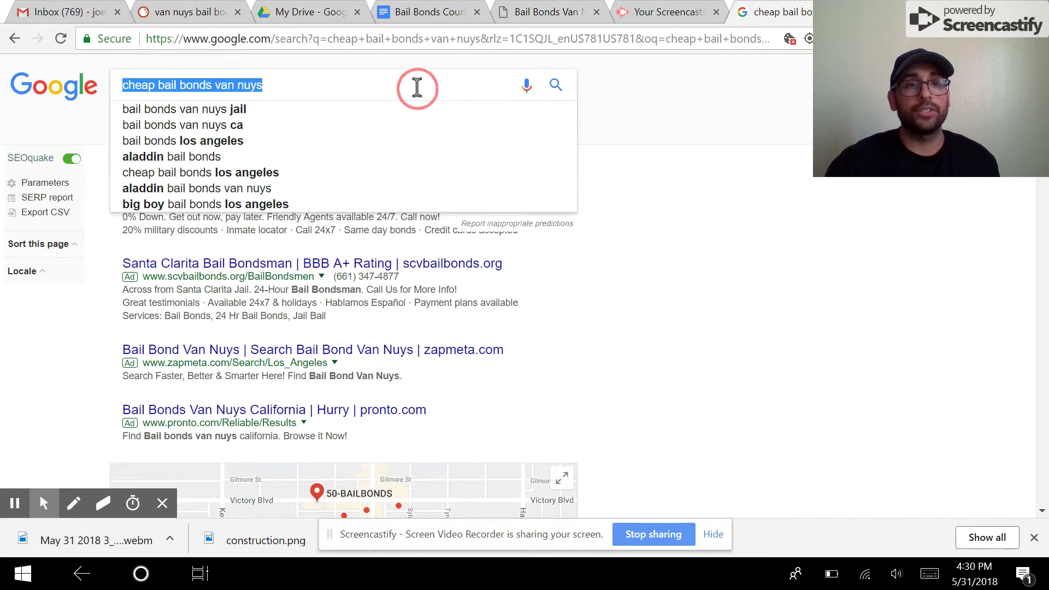
left_click(716, 208)
scroll(716, 208, "down", 10)
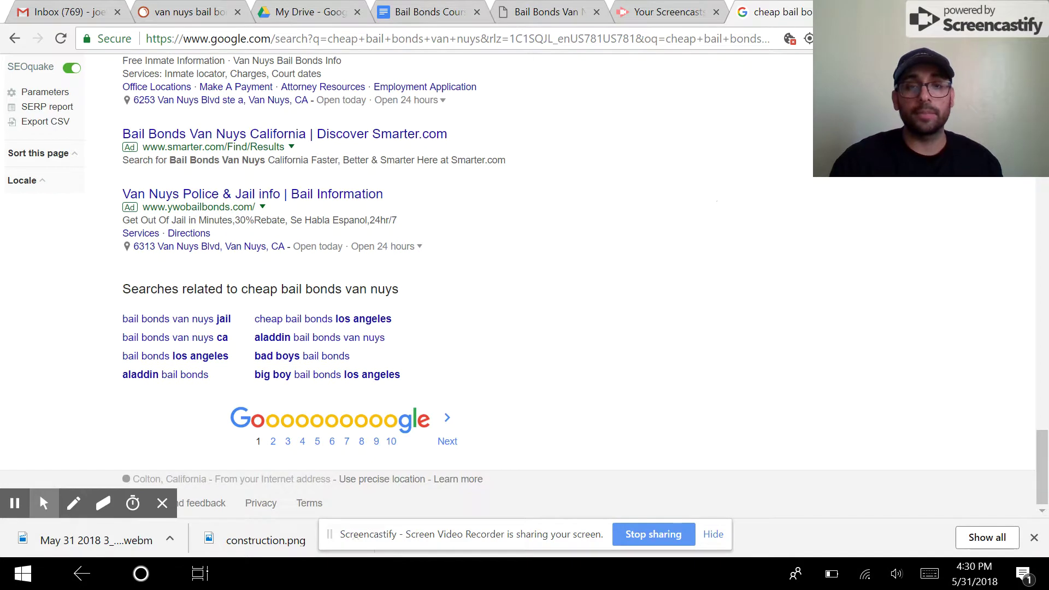
left_click(276, 321)
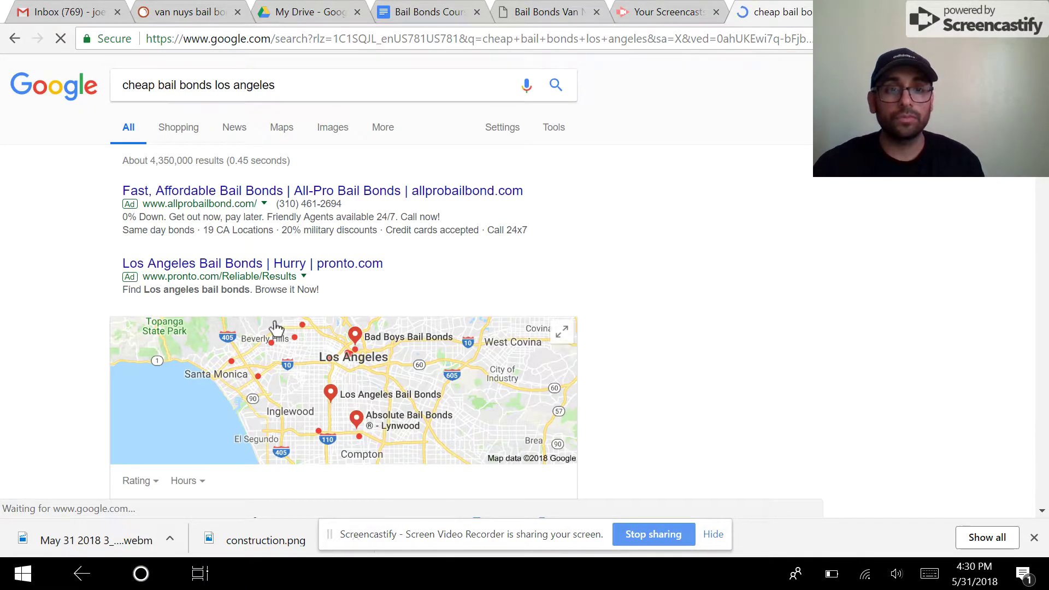
Examine the titles, descriptions and SEOquake metrics of the organic results for use of "cheap bail bonds los angeles".
scroll(276, 326, "down", 7)
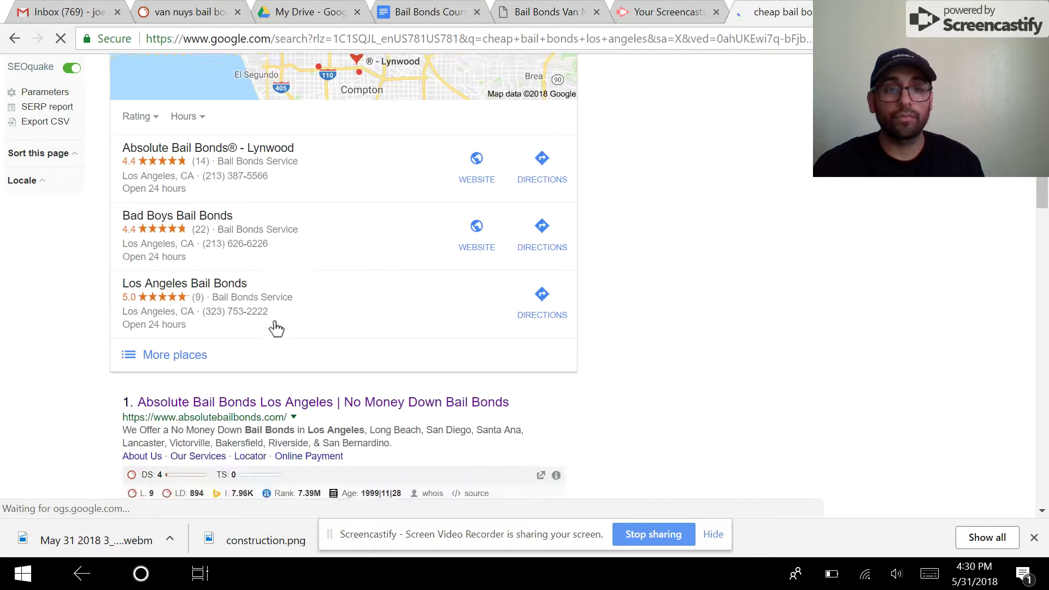
scroll(276, 327, "down", 2)
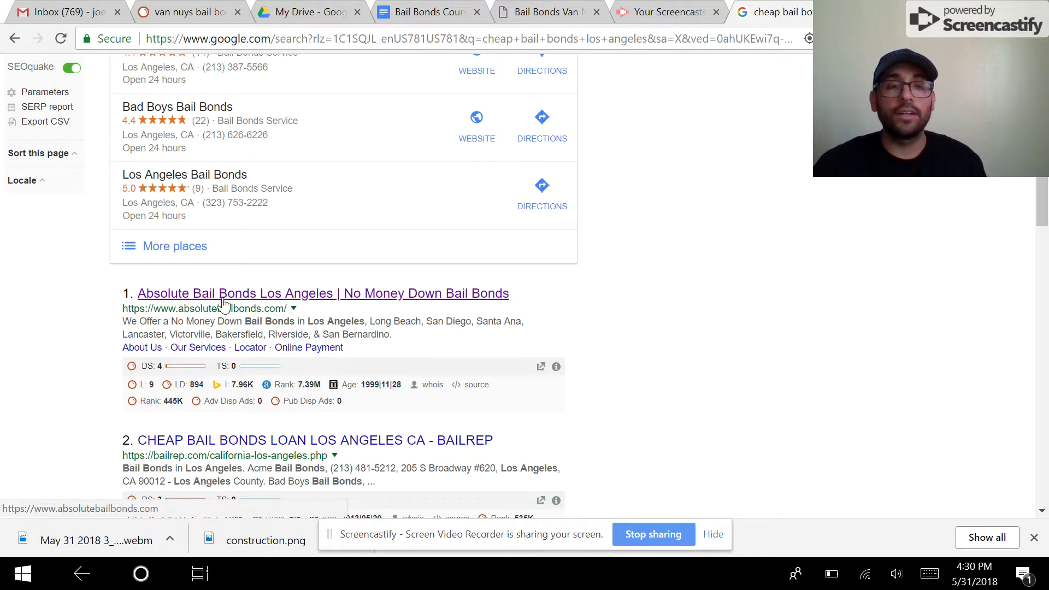
left_click(178, 295)
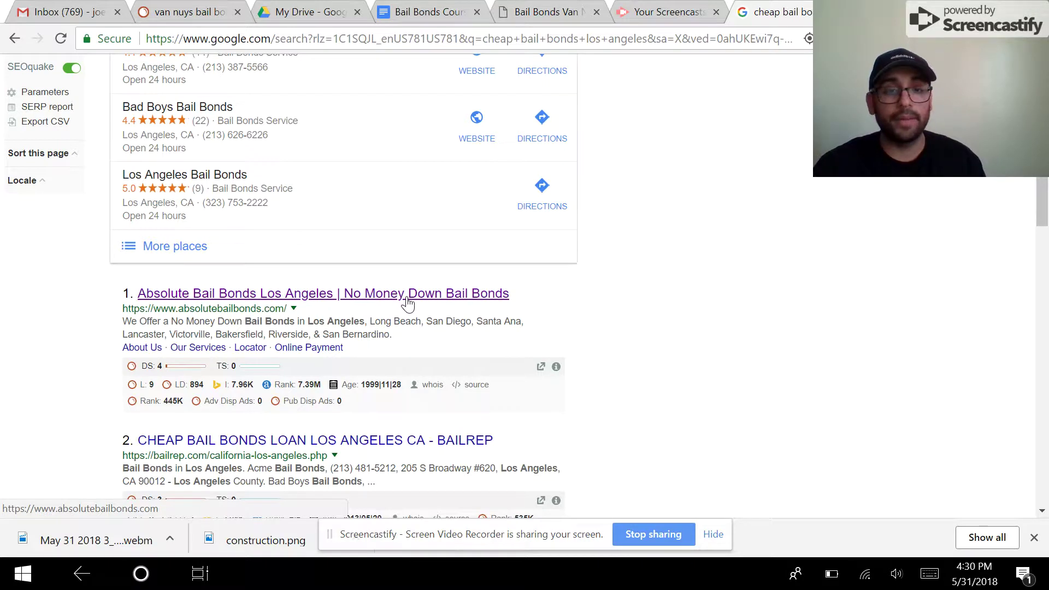
scroll(409, 330, "down", 2)
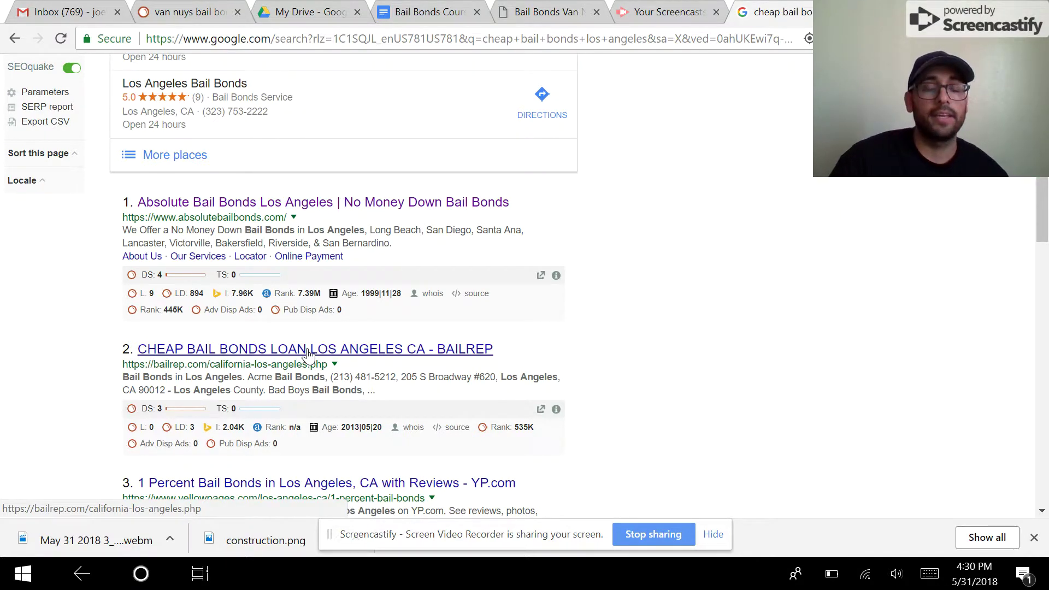
scroll(309, 354, "down", 4)
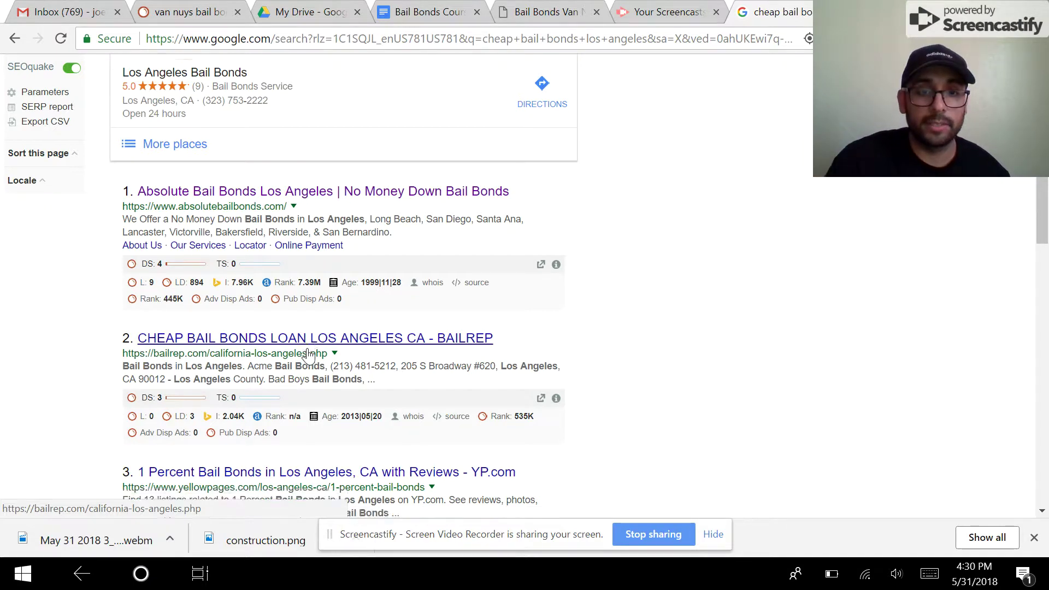
scroll(309, 354, "down", 4)
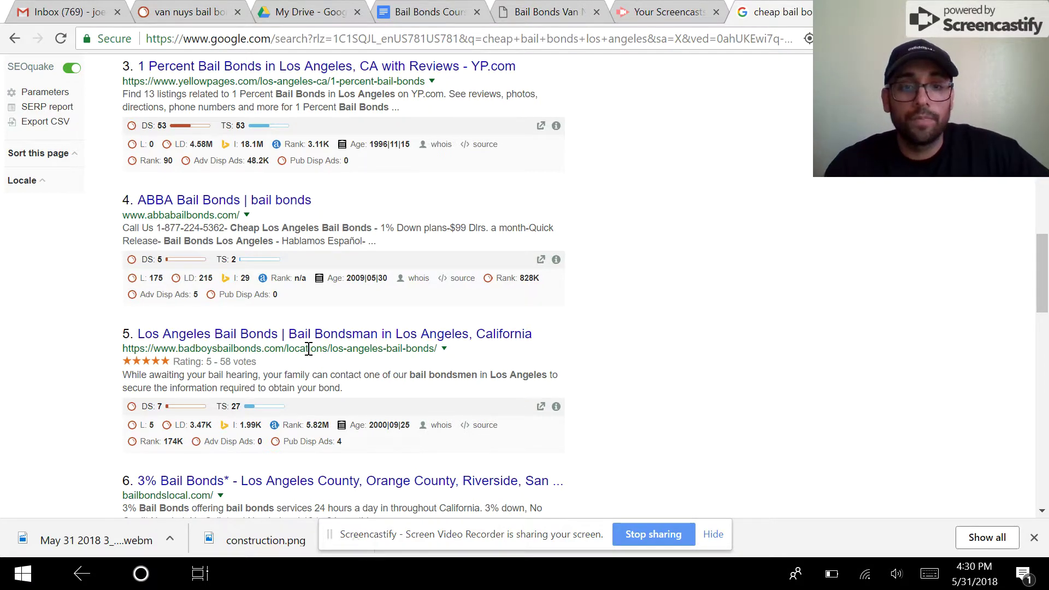
scroll(308, 349, "down", 4)
scroll(308, 354, "down", 4)
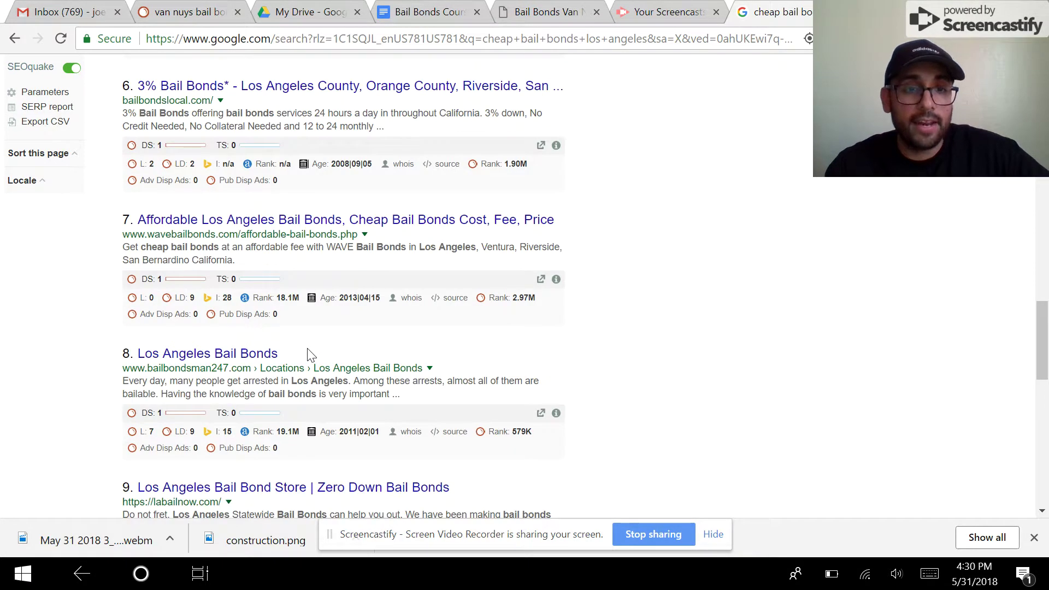
scroll(309, 354, "up", 20)
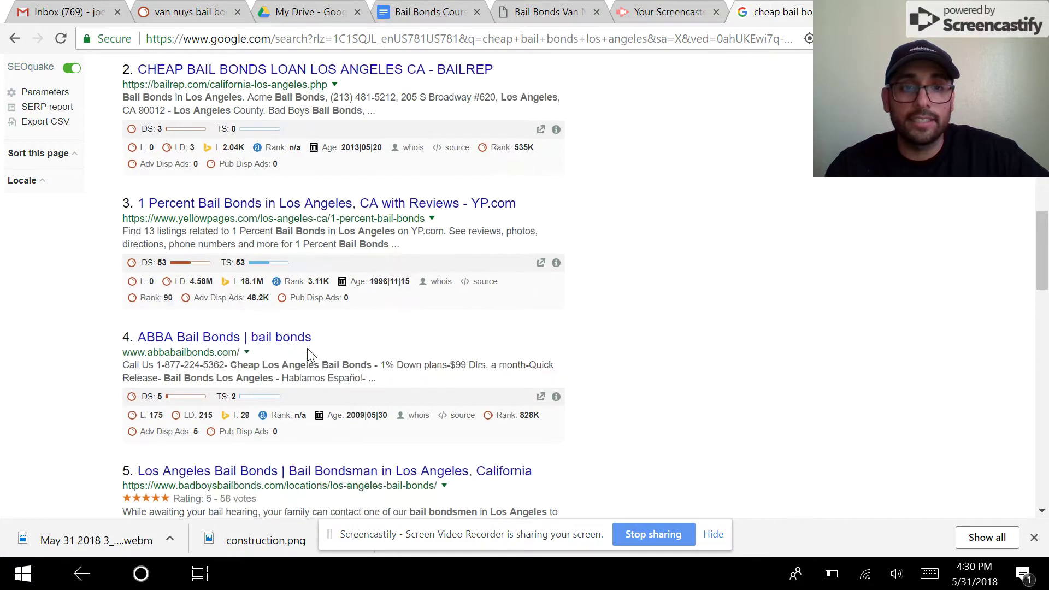
scroll(309, 354, "up", 3)
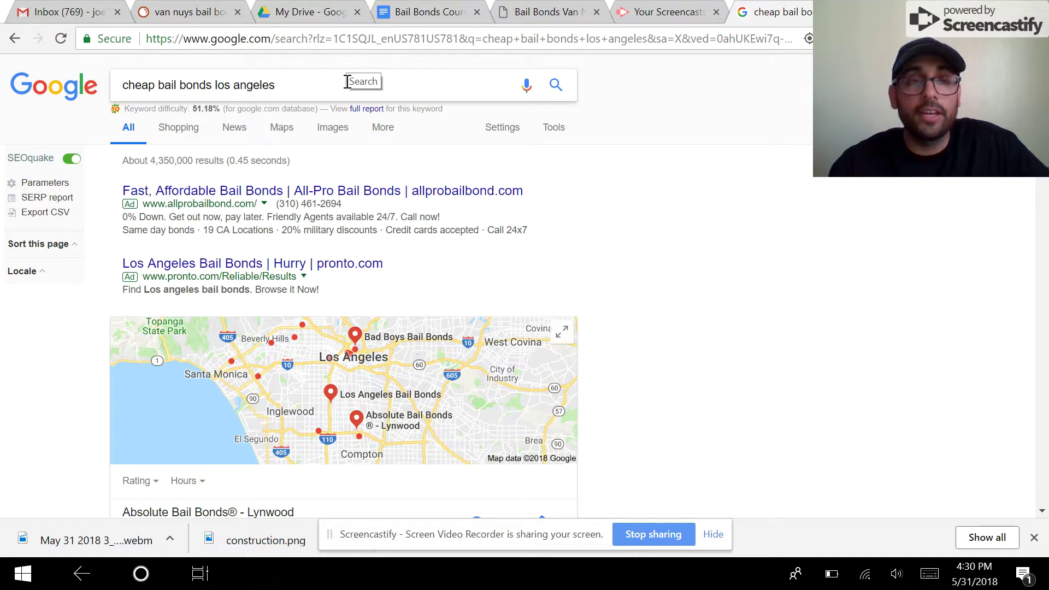
Run the related search "1 percent bail bonds in los angeles".
scroll(353, 280, "down", 12)
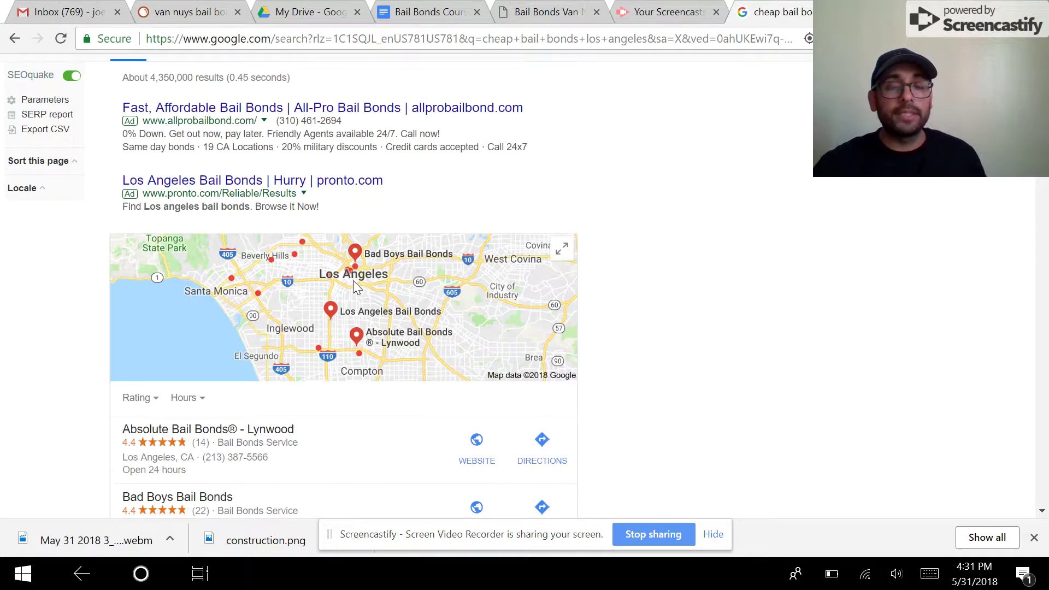
scroll(352, 280, "down", 20)
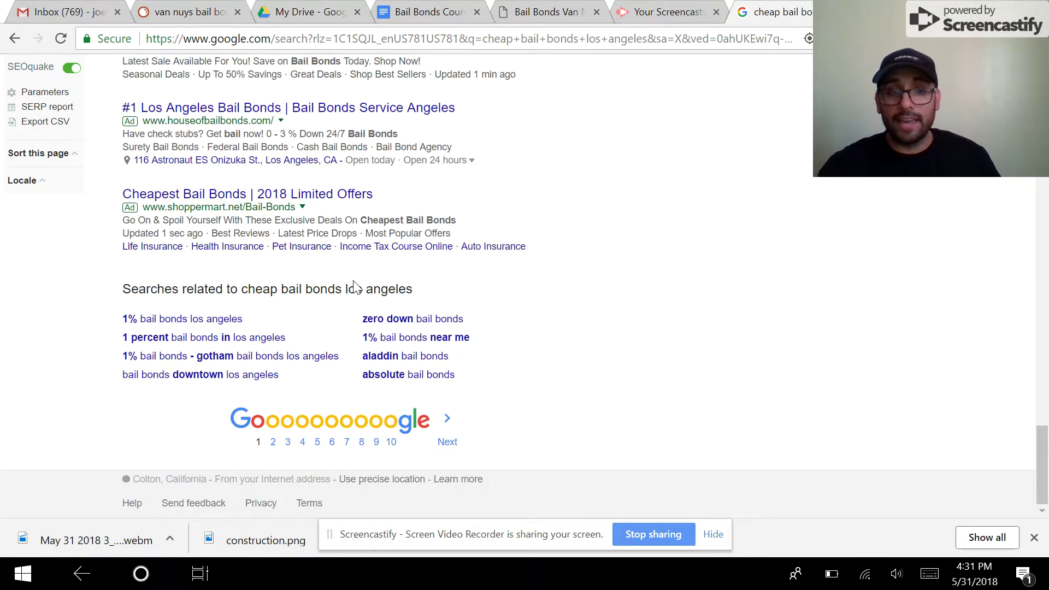
left_click(186, 338)
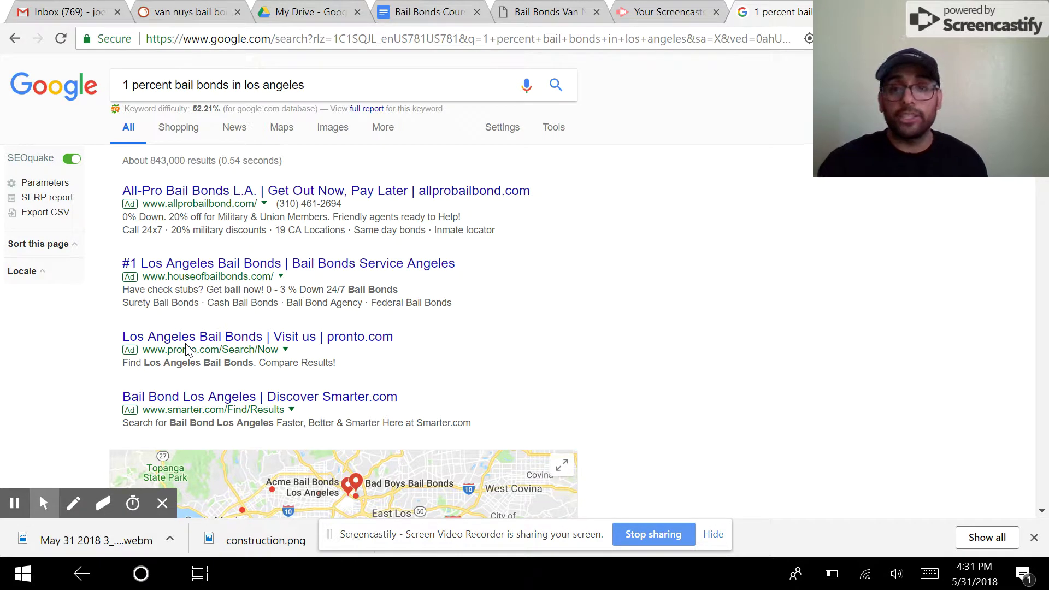
Open the first organic result, the YP.com page on 1 percent bail bonds in Los Angeles.
scroll(485, 450, "down", 3)
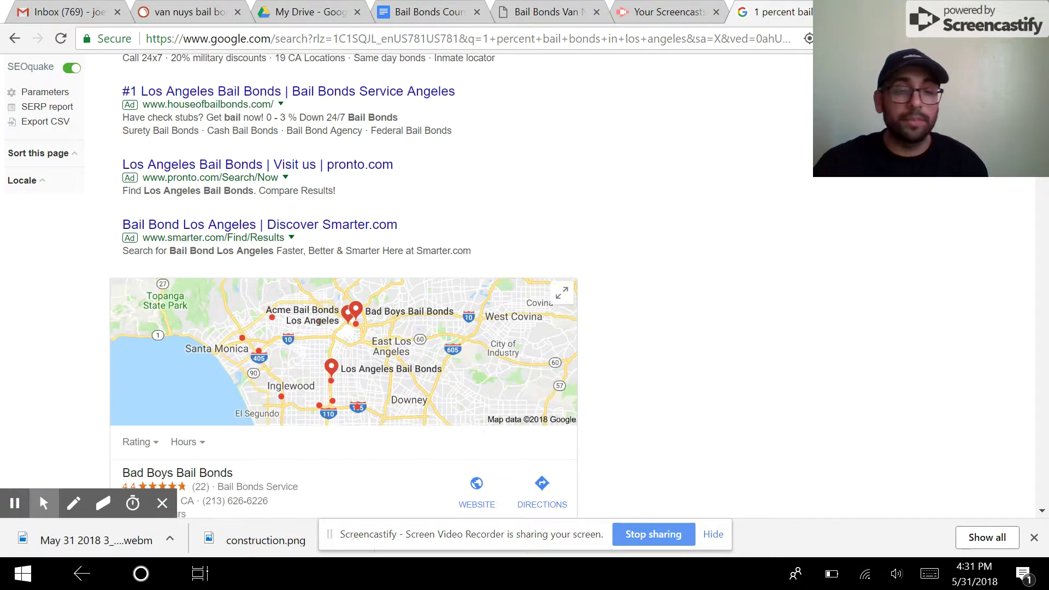
scroll(345, 285, "down", 9)
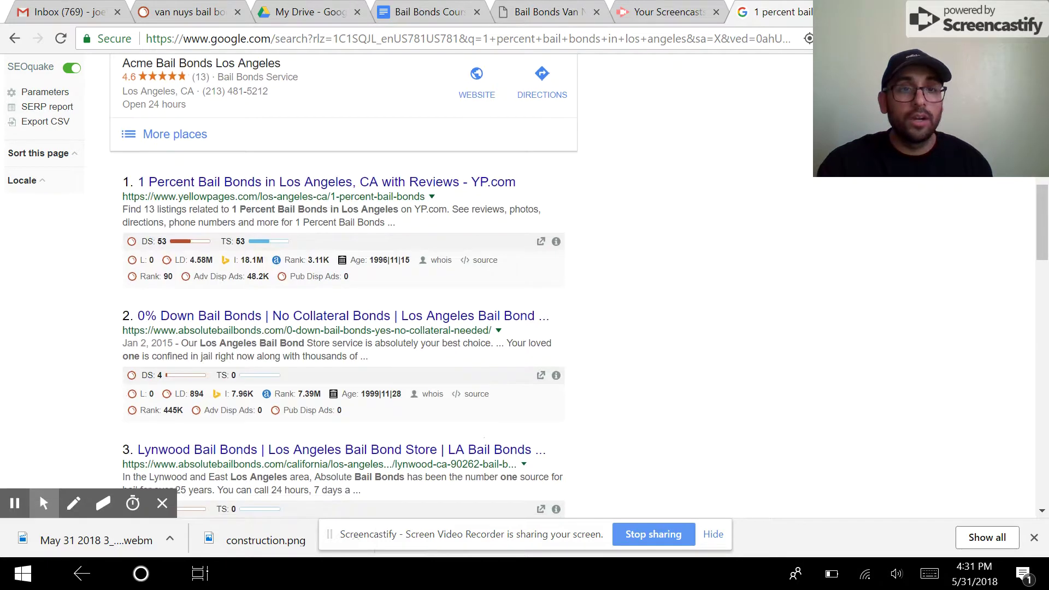
scroll(295, 256, "up", 2)
scroll(298, 256, "up", 1)
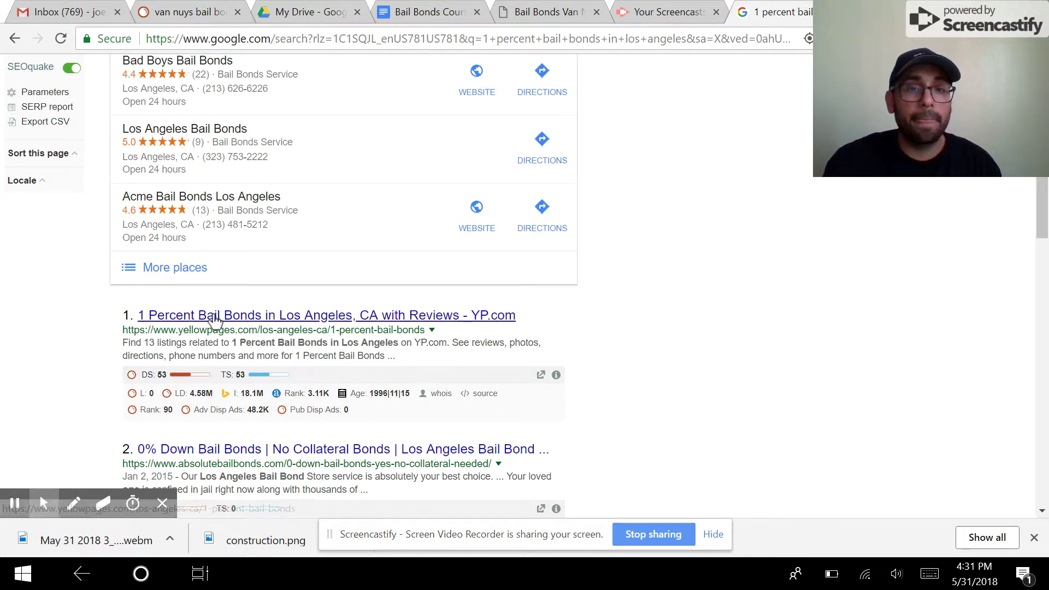
left_click(188, 317)
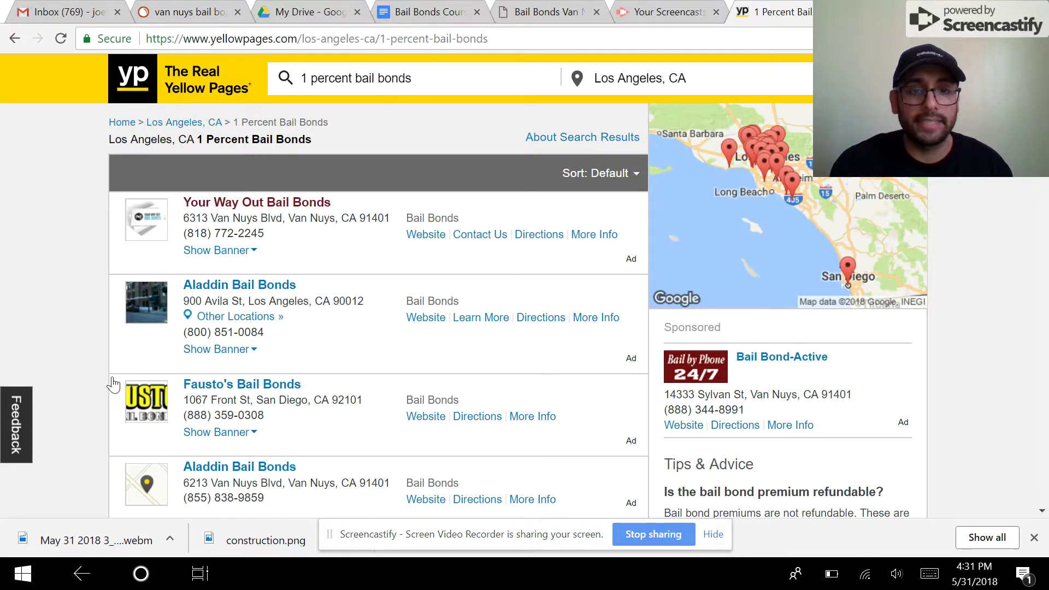
Review the advertised and numbered bail bond listings on the Yellow Pages page for relevance to 1 percent bail bonds.
scroll(110, 382, "down", 6)
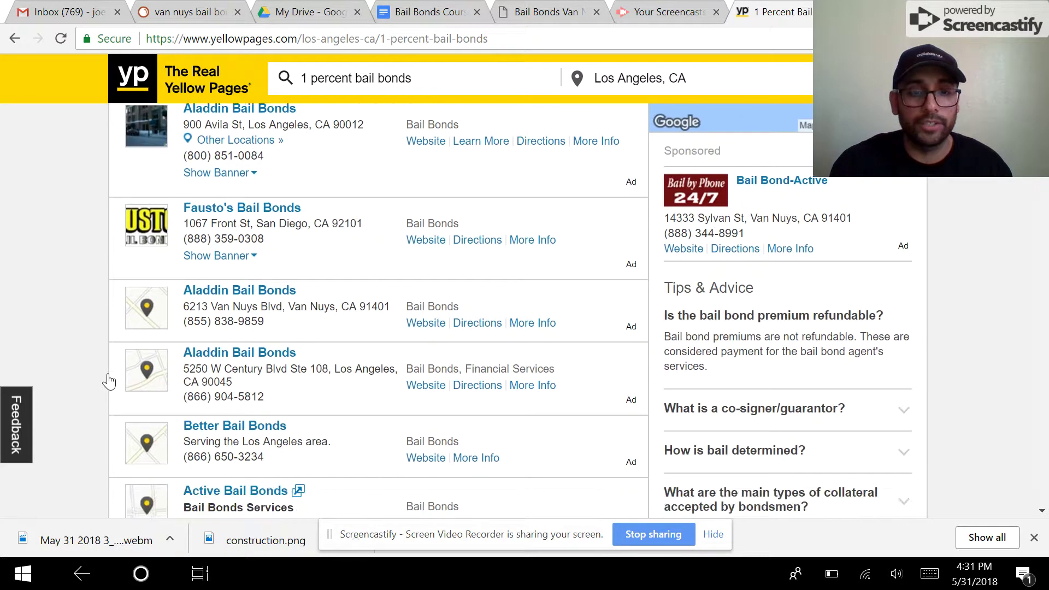
scroll(109, 382, "down", 4)
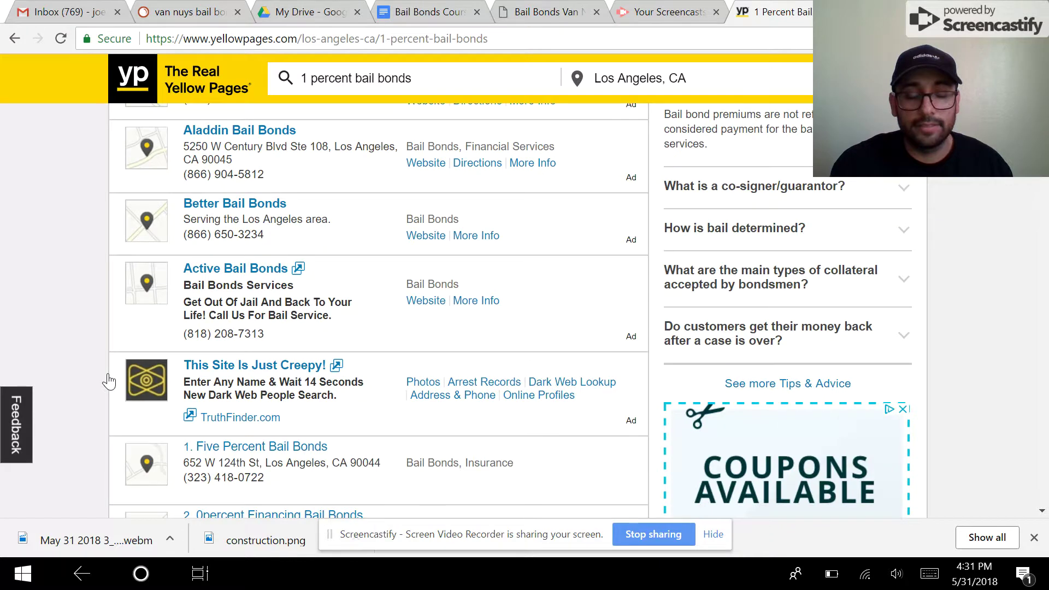
scroll(109, 382, "down", 8)
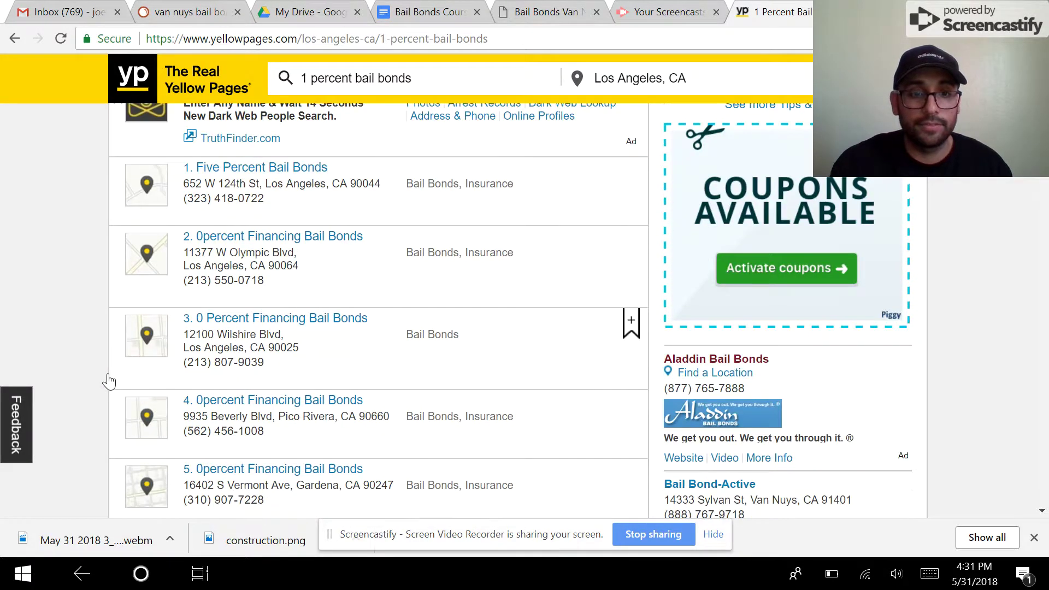
scroll(110, 381, "down", 3)
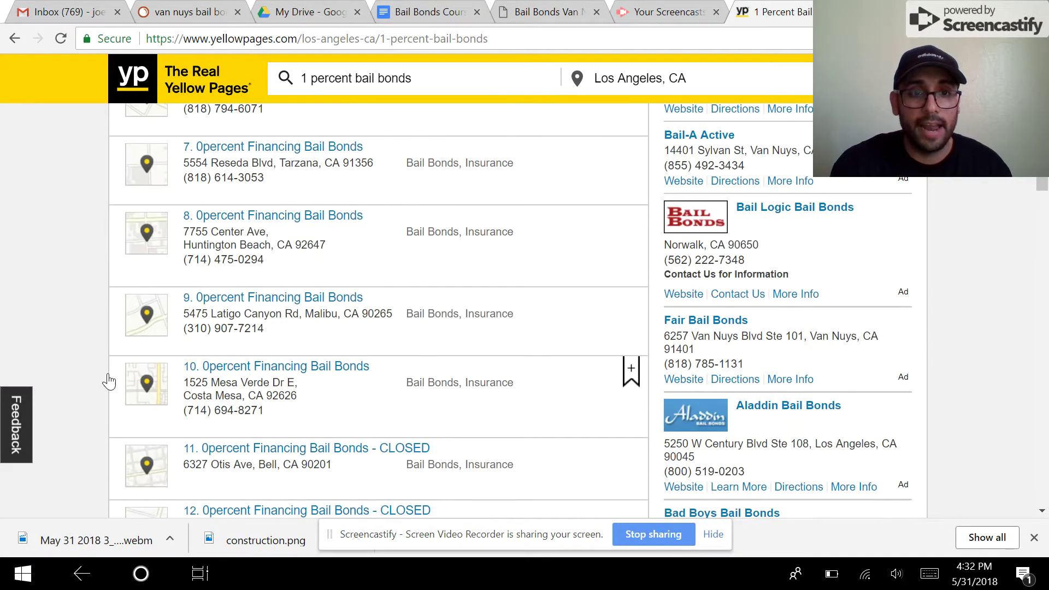
scroll(109, 382, "down", 1)
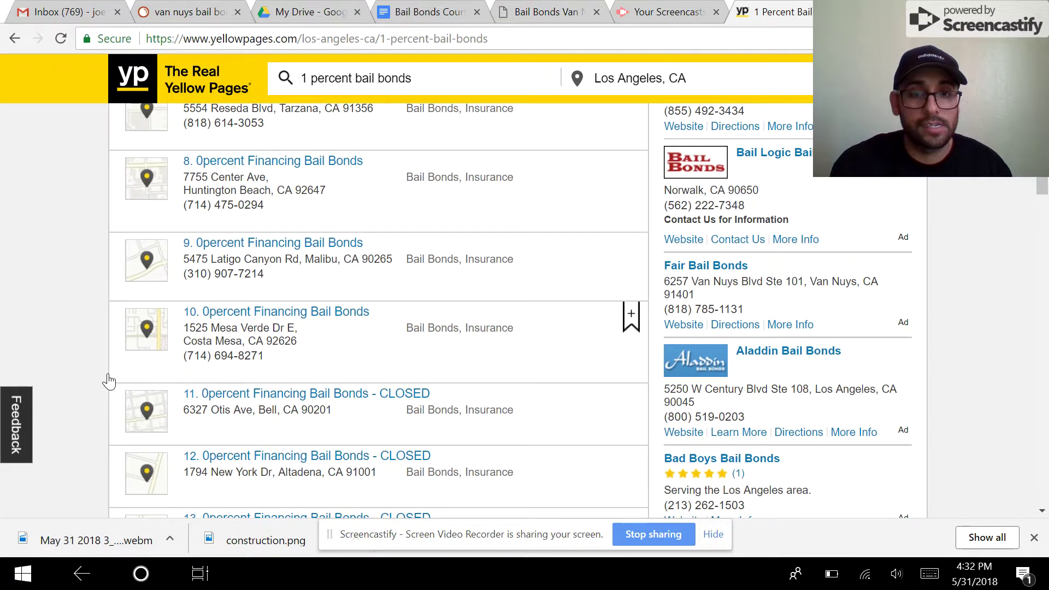
scroll(109, 381, "up", 12)
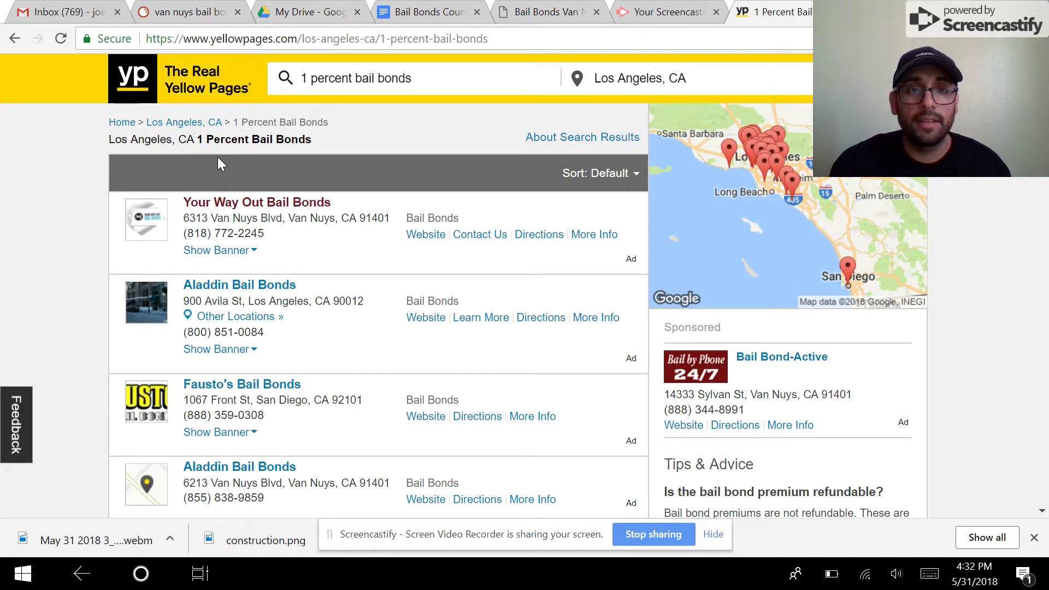
Highlight the location and keyword path after the domain in the Yellow Pages page's web address.
left_click(485, 40)
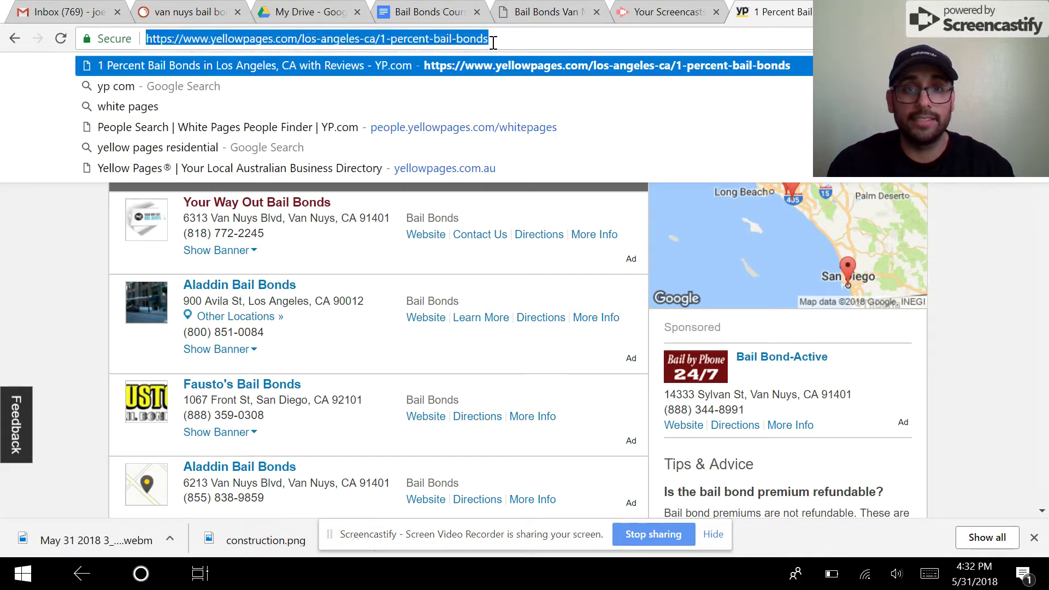
double_click(489, 39)
left_click(500, 39)
left_click_drag(500, 40, 368, 36)
left_click_drag(316, 26, 303, 33)
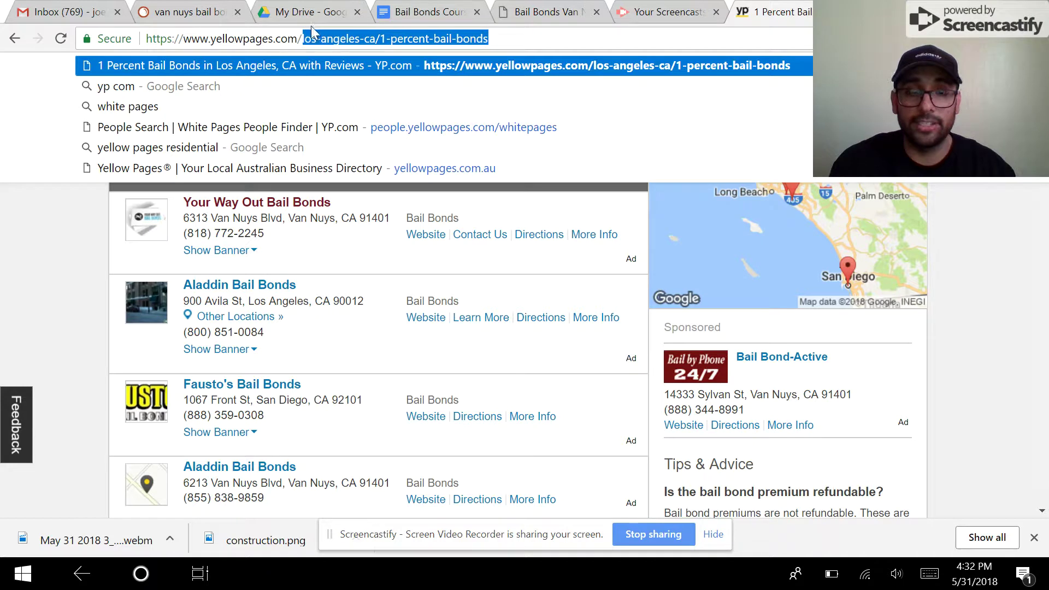
Examine the sponsored, numbered and related-category listings and the customer reviews on the Yellow Pages page for 1 percent bail bonds.
left_click(957, 393)
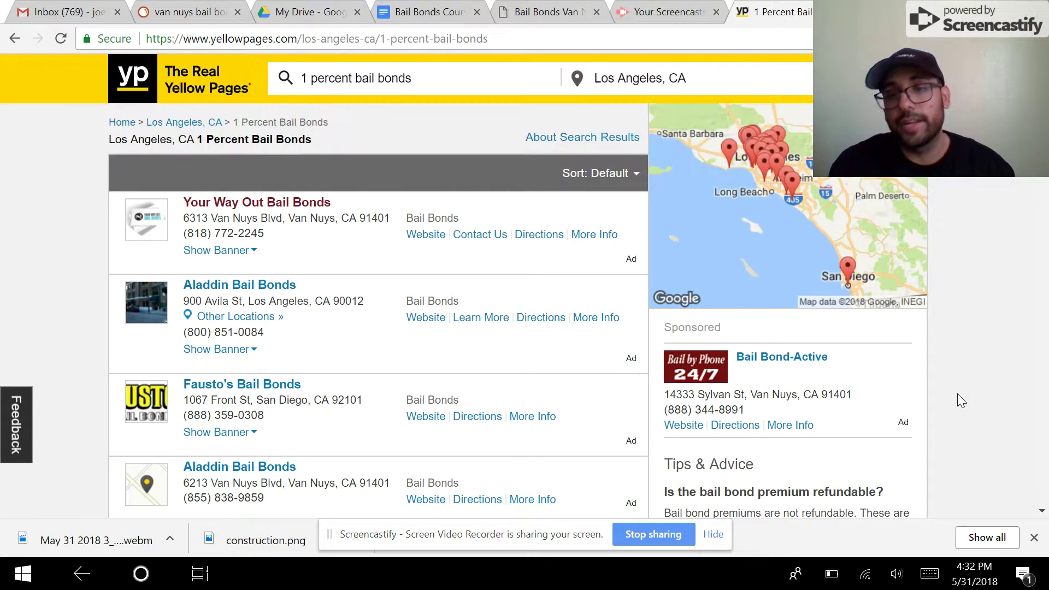
scroll(957, 394, "down", 1)
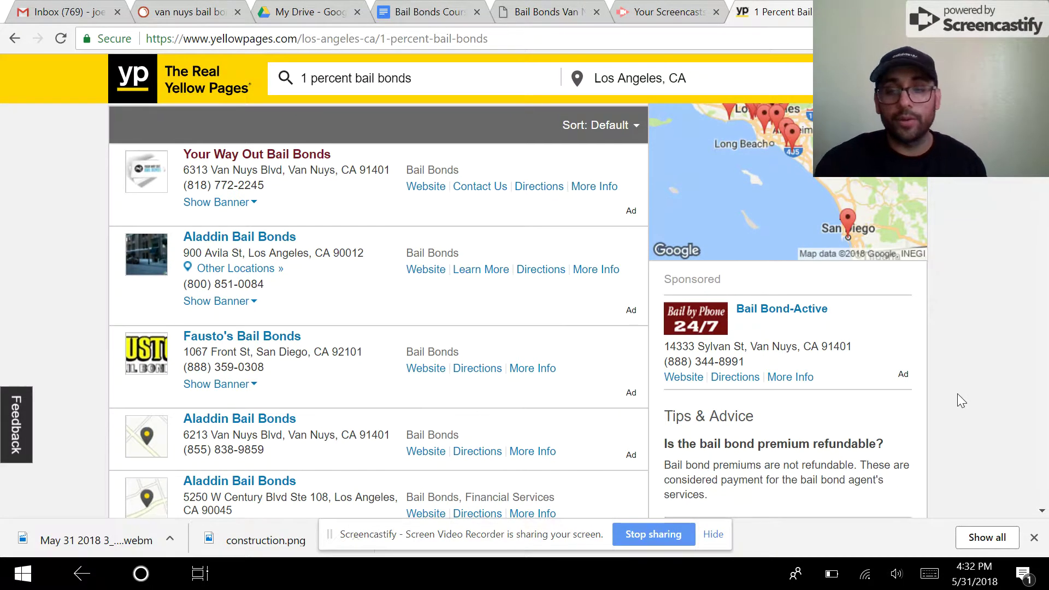
scroll(957, 393, "up", 1)
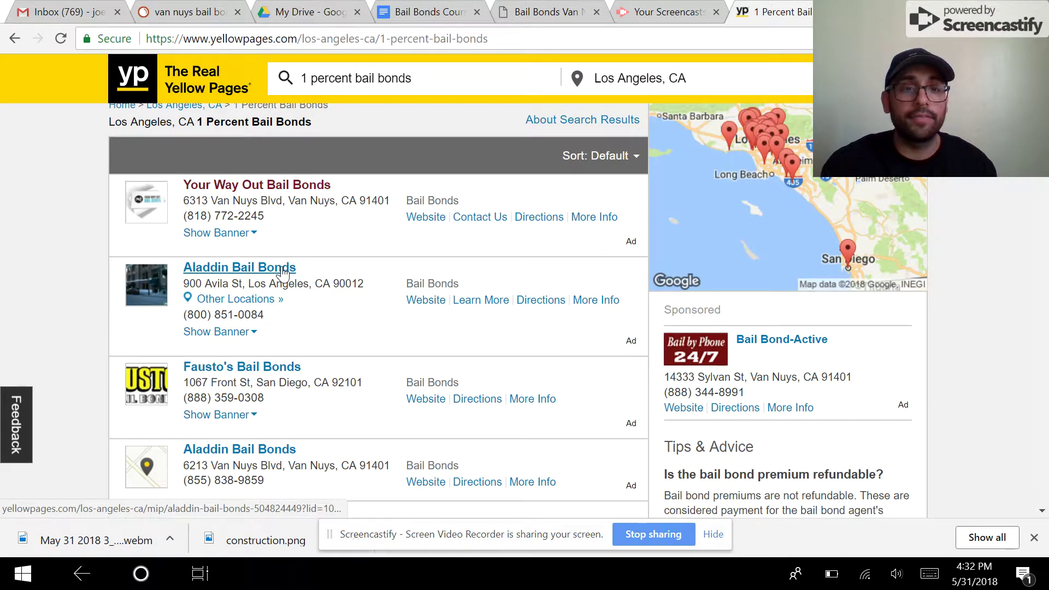
scroll(282, 273, "down", 10)
scroll(283, 273, "down", 16)
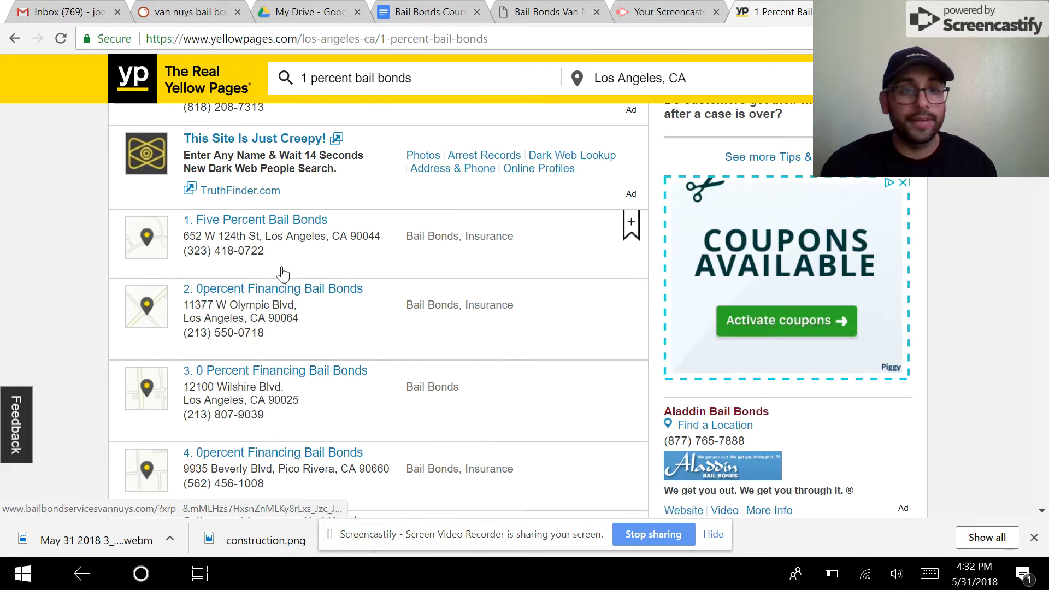
scroll(283, 273, "down", 9)
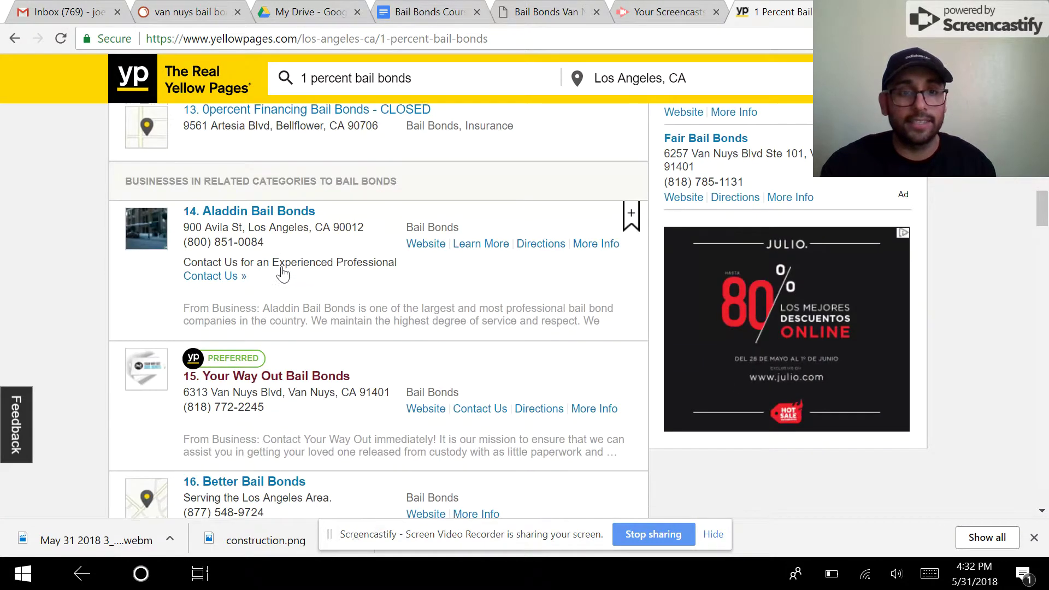
scroll(283, 273, "down", 5)
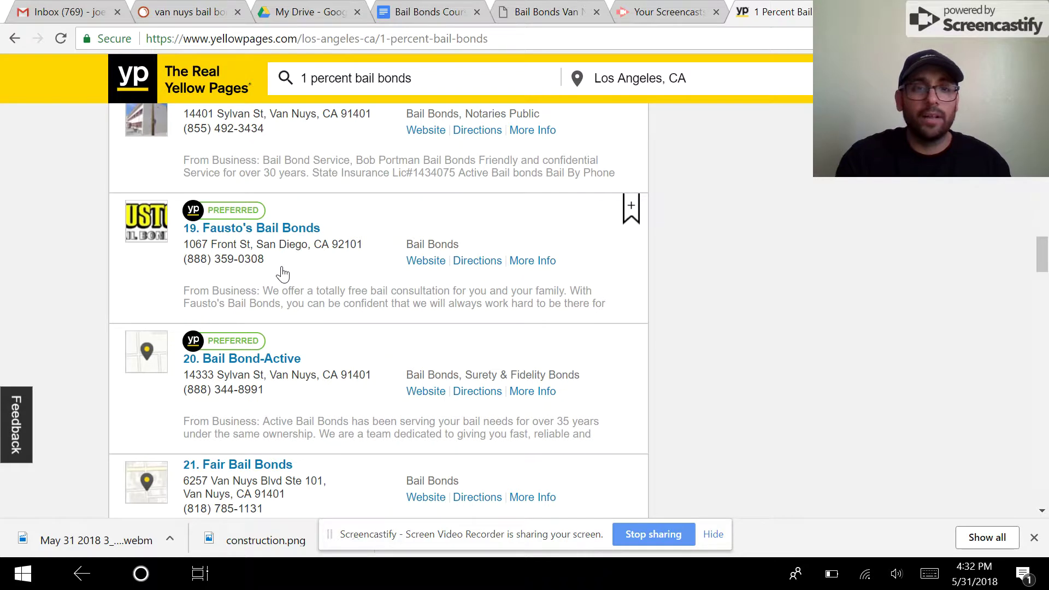
scroll(283, 273, "down", 3)
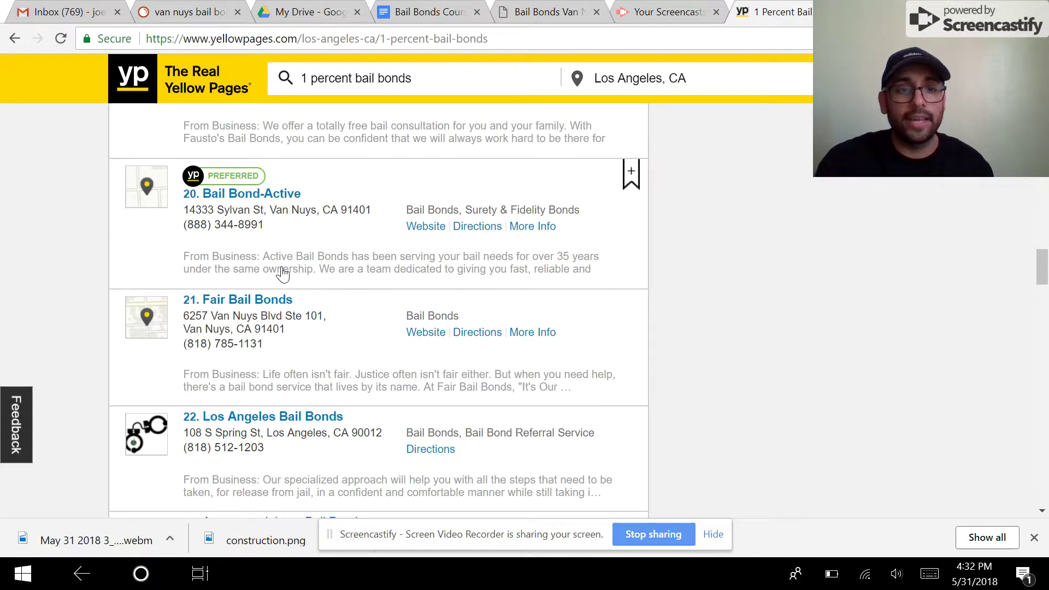
scroll(282, 273, "down", 17)
scroll(282, 273, "down", 15)
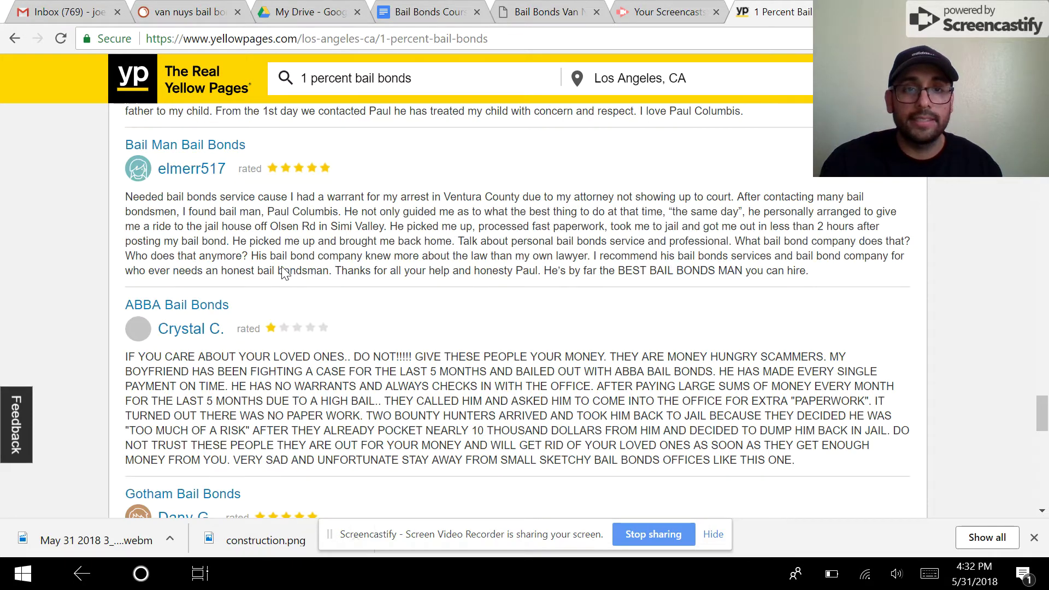
scroll(283, 273, "up", 20)
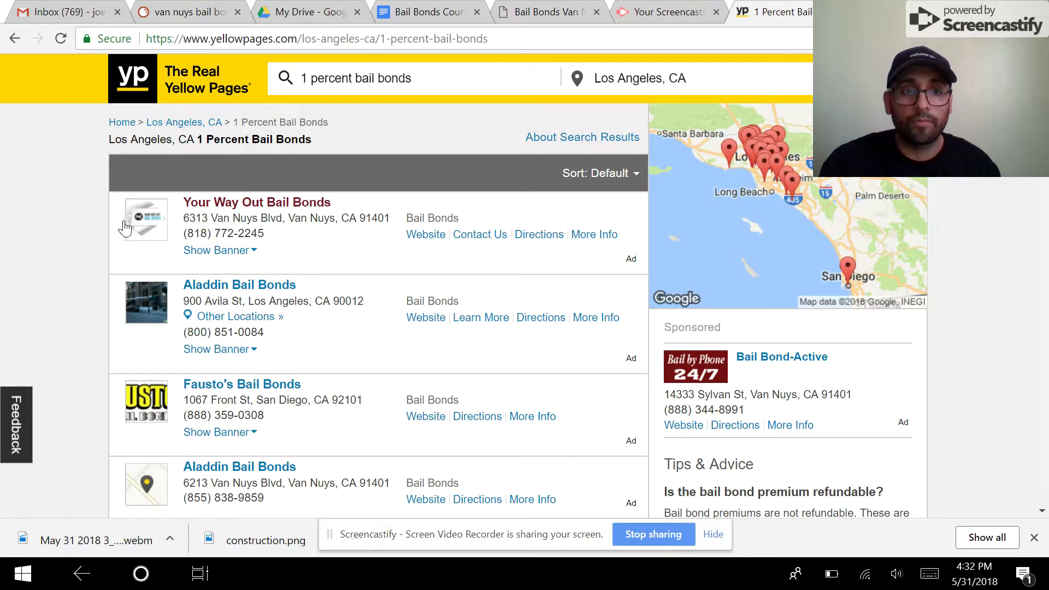
Switch to Google Drive and create a new blank Google Docs document.
left_click(393, 7)
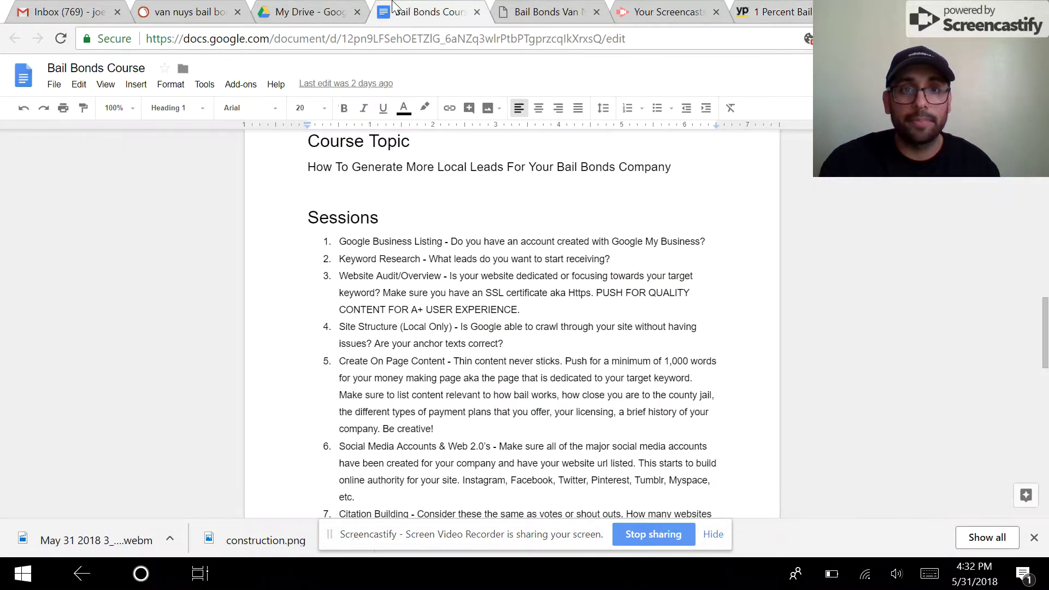
left_click(311, 11)
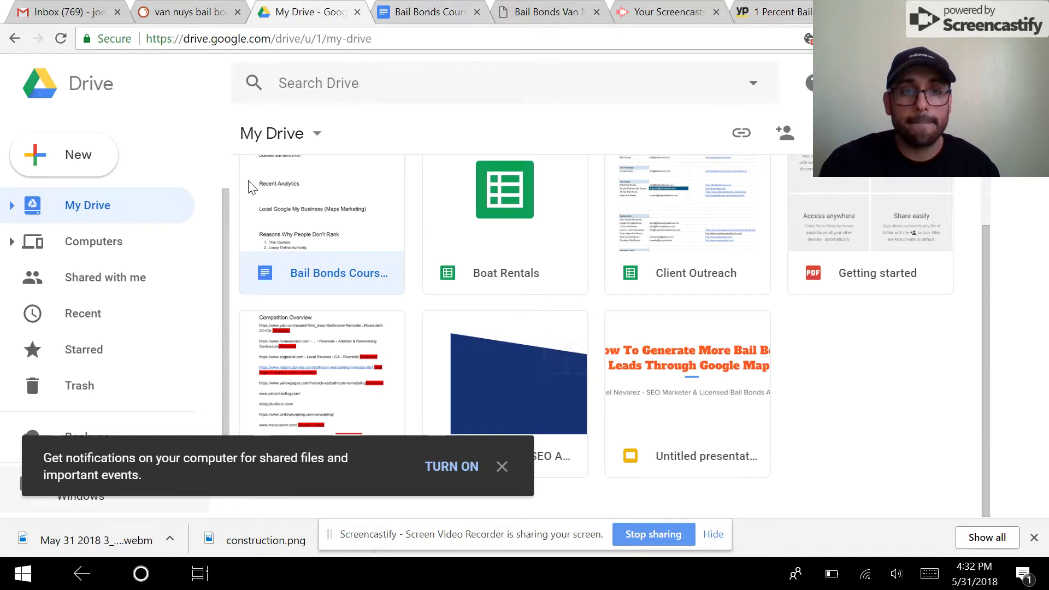
left_click(87, 159)
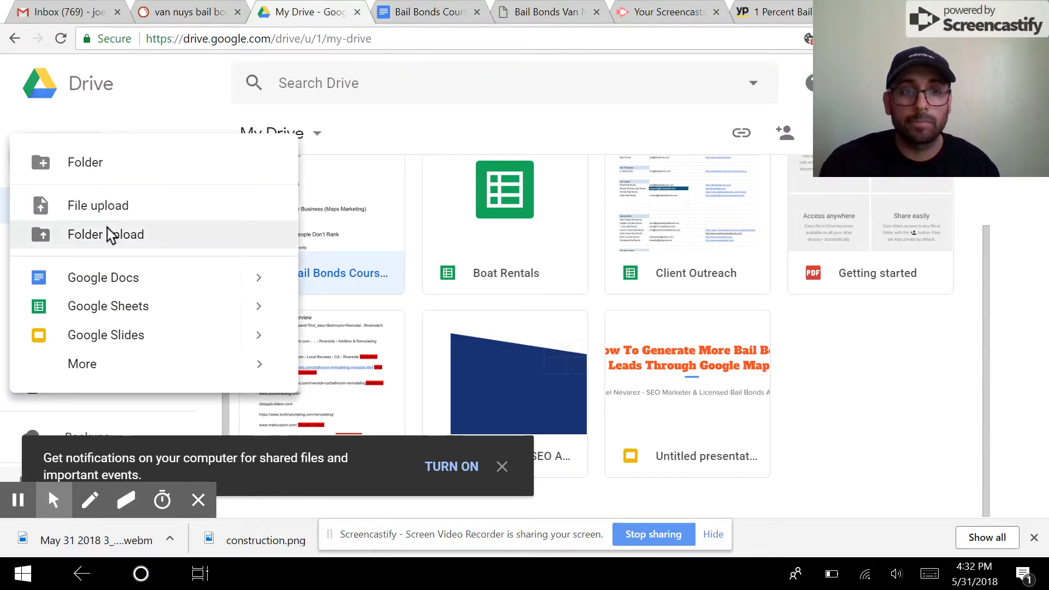
left_click(127, 269)
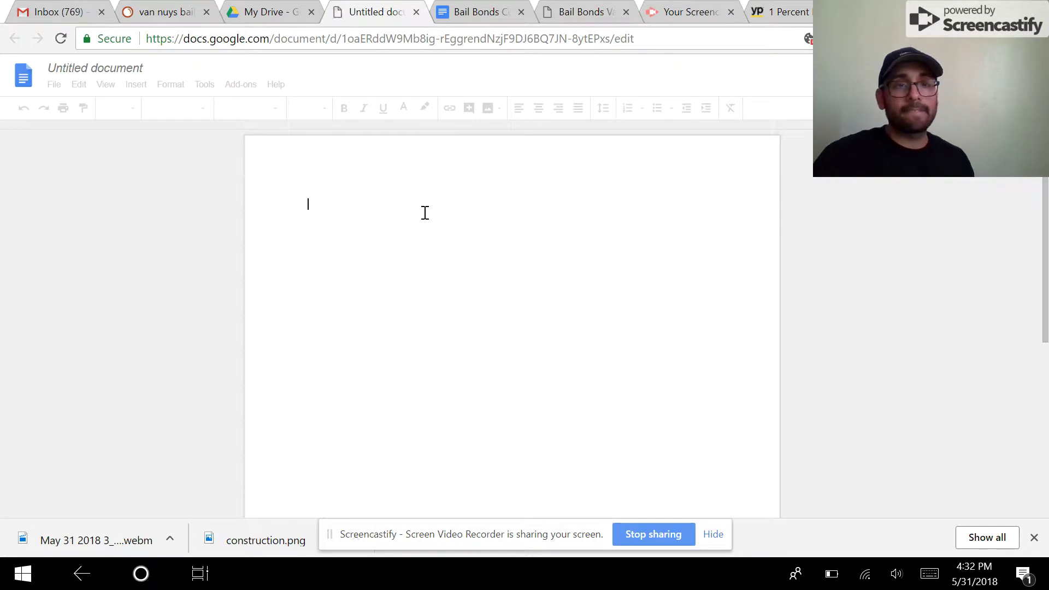
type("Add As ")
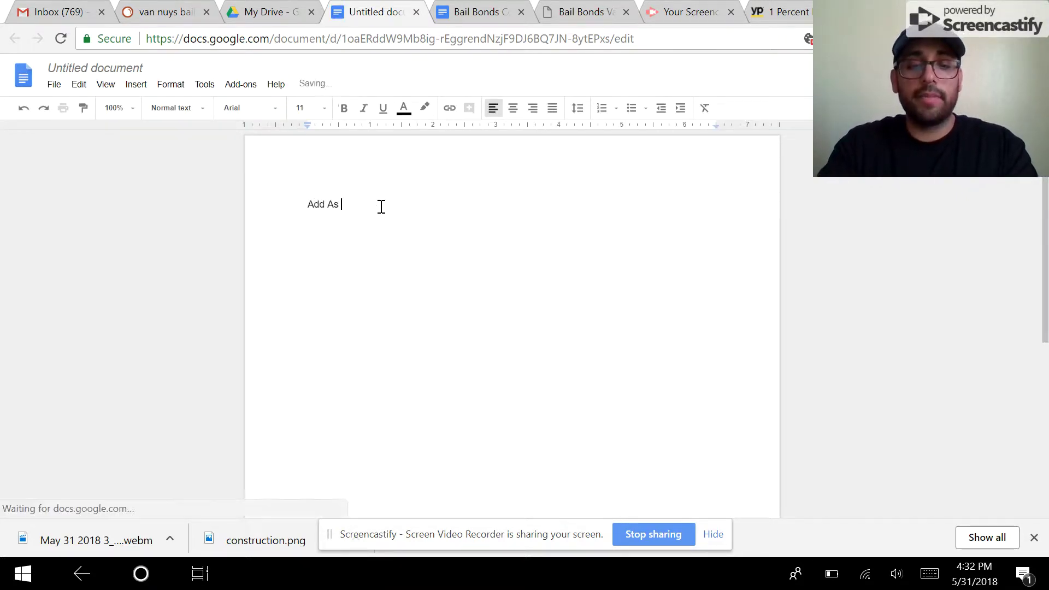
type("Many Variation")
key("BackSpace")
key("BackSpace")
key("BackSpace")
key("BackSpace")
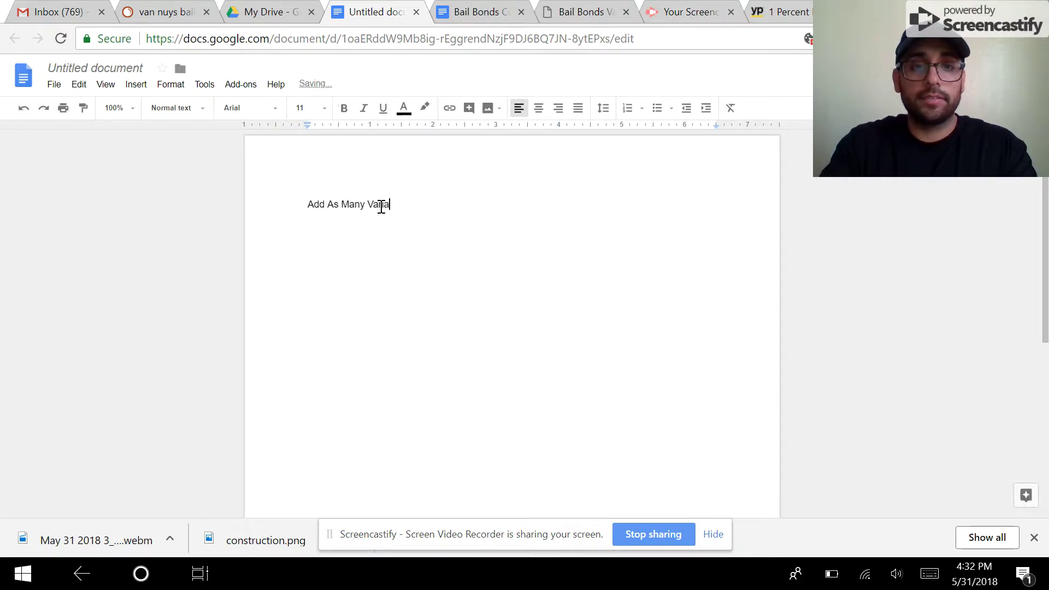
type("tions Of Your Keyword")
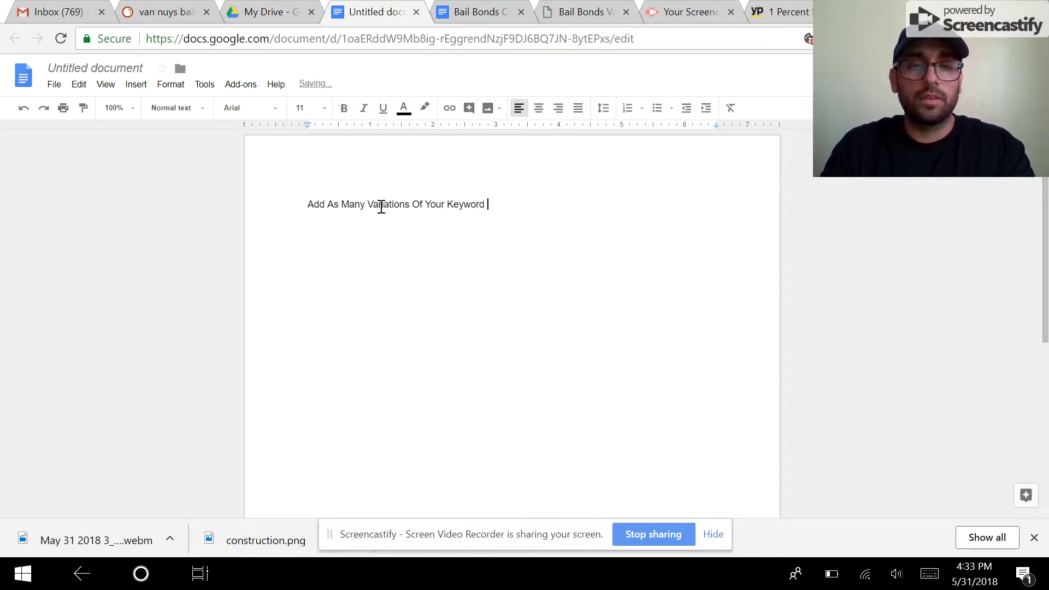
triple_click(380, 208)
key("BackSpace")
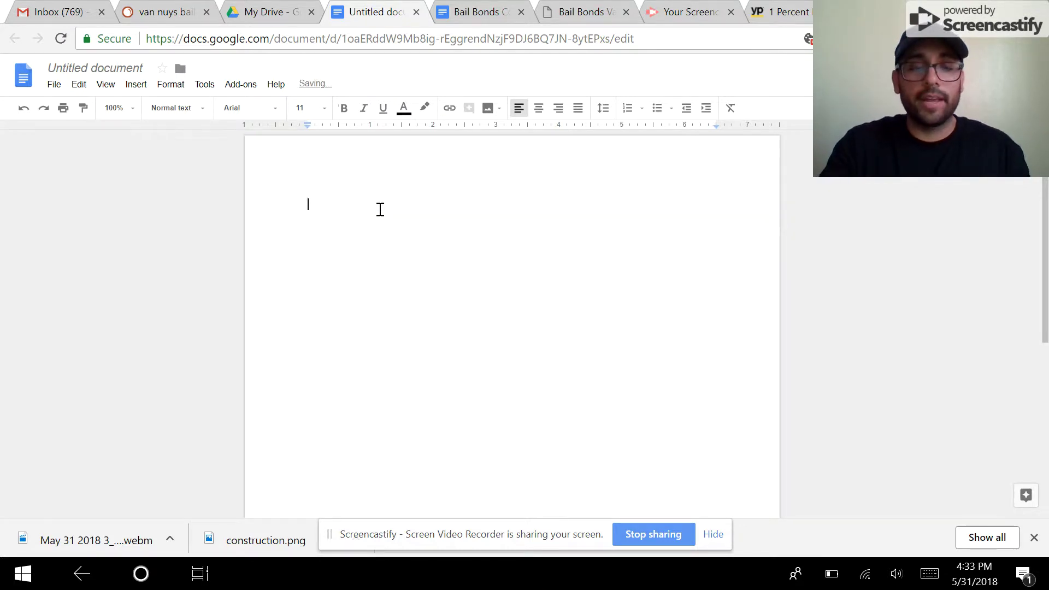
Enter the heading "Keyword Variations" in the document and set its font size to 30.
type("Keyword")
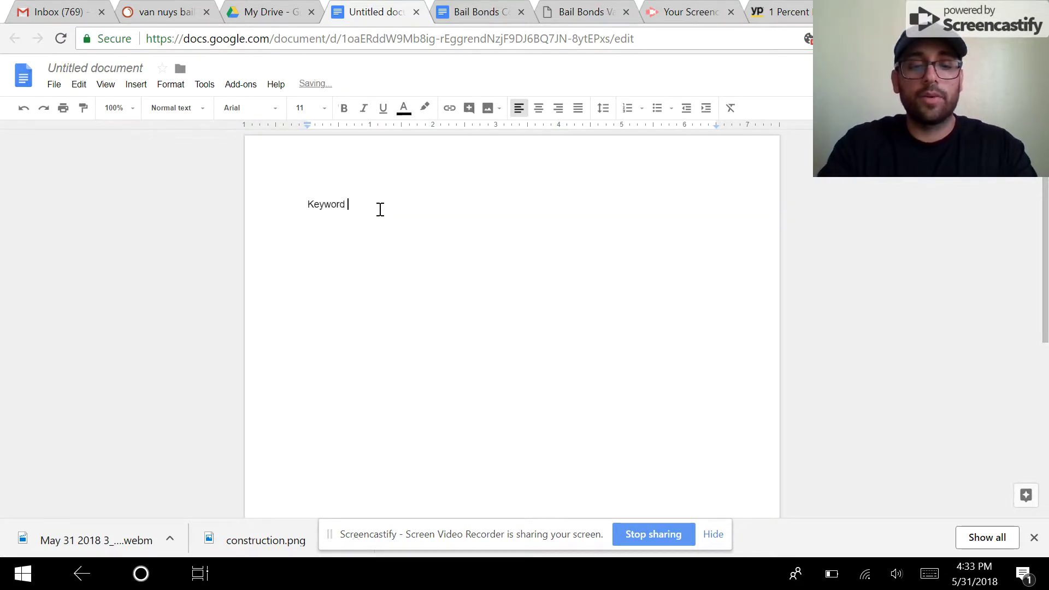
type(" Variations")
key("Return")
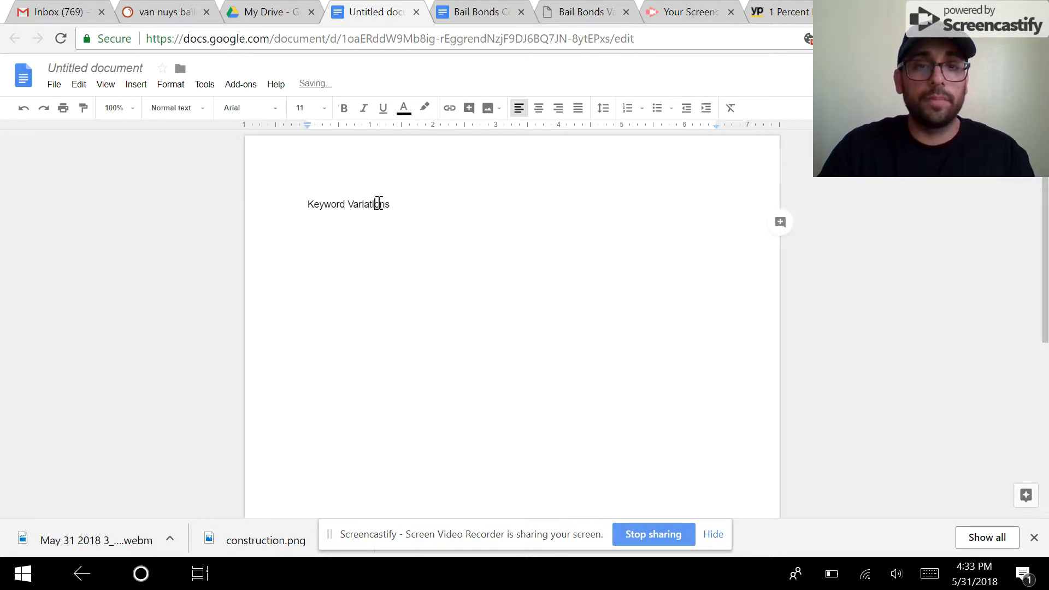
triple_click(379, 203)
left_click(324, 109)
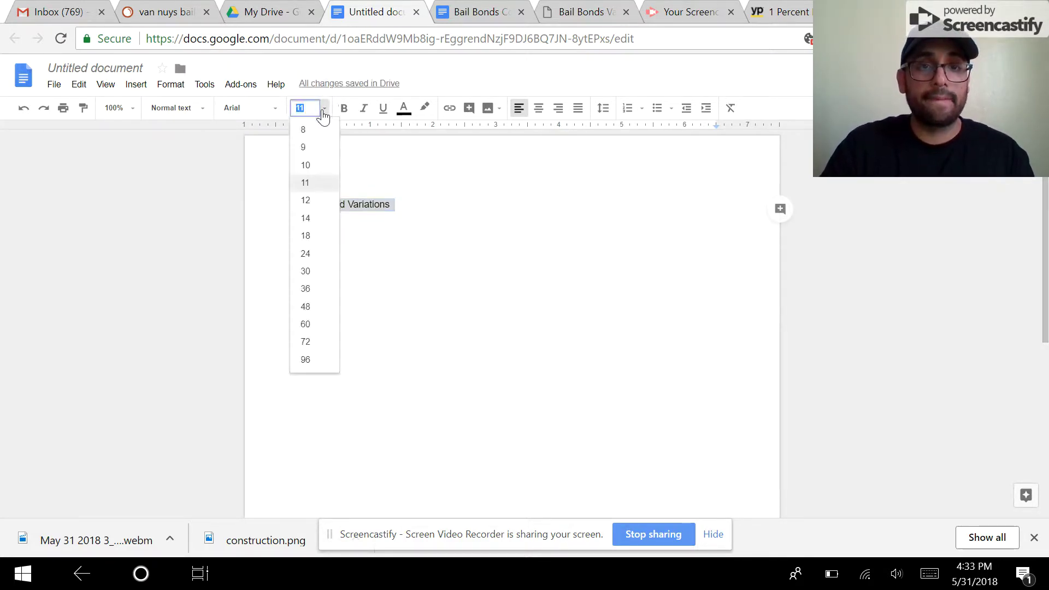
left_click(305, 271)
Start a numbered list below the heading with "Cheap Bail Bonds" as the first item.
left_click(558, 229)
key("Return")
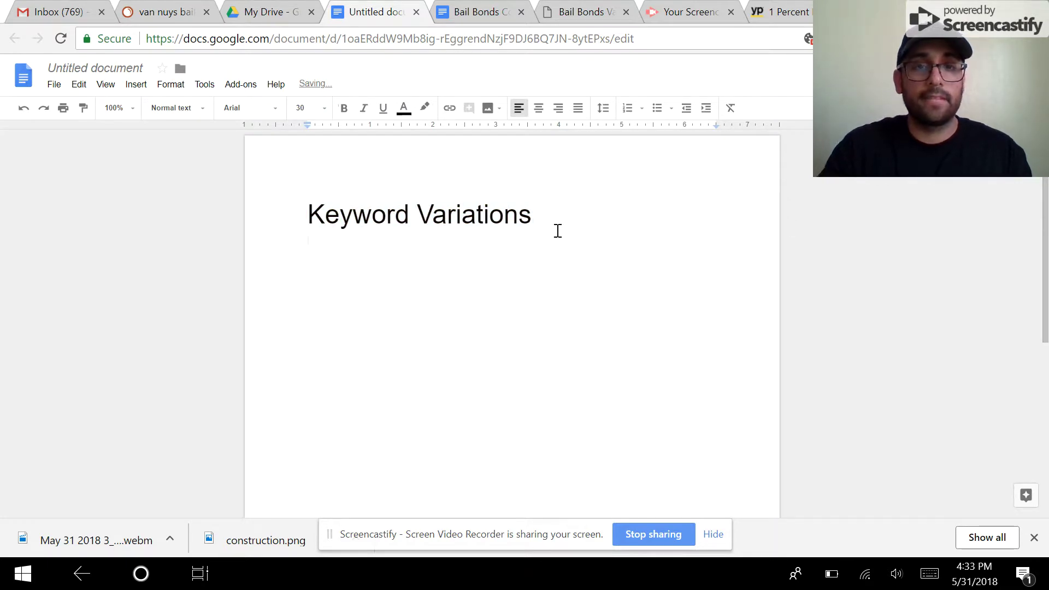
left_click(627, 108)
type("Cheap")
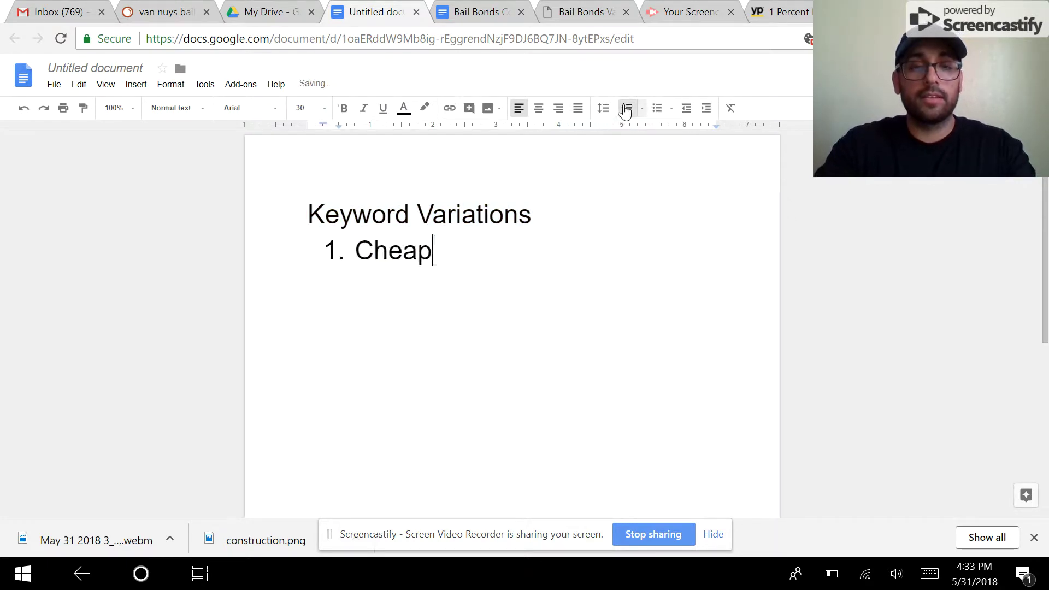
type(" Bail Bodn")
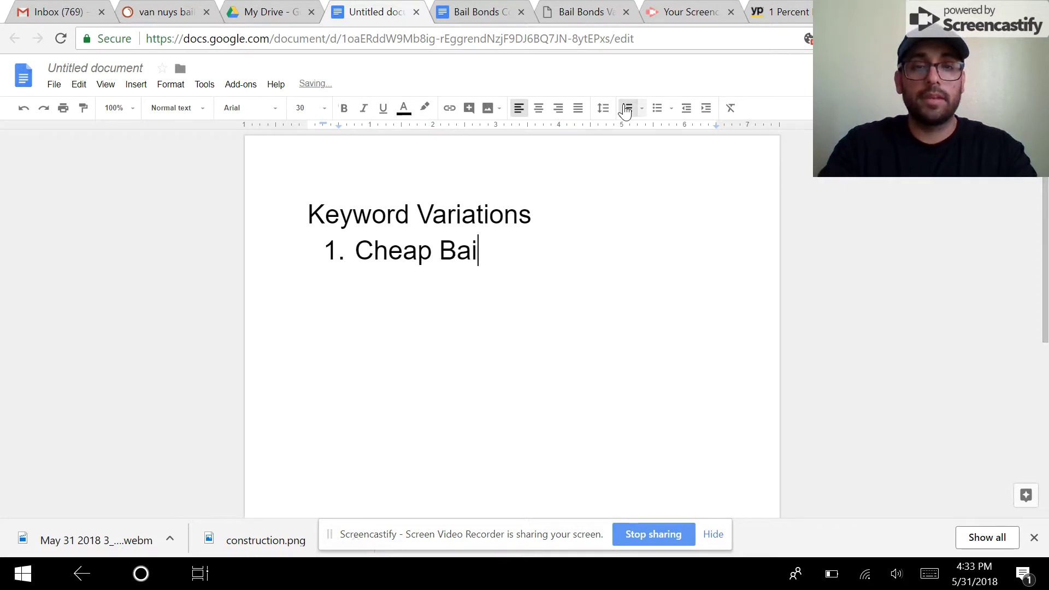
key("BackSpace")
key("BackSpace")
type("nds")
key("Return")
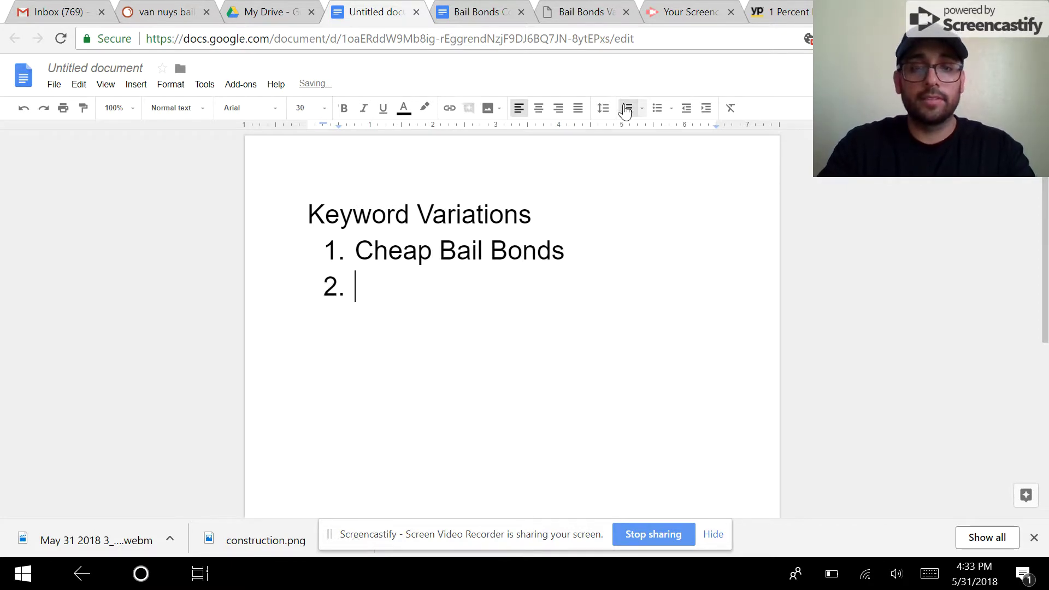
Add "24 Hour Bail Bonds" and "Low Payment Bail Bonds" as the second and third list items.
type("24 Hour Ba")
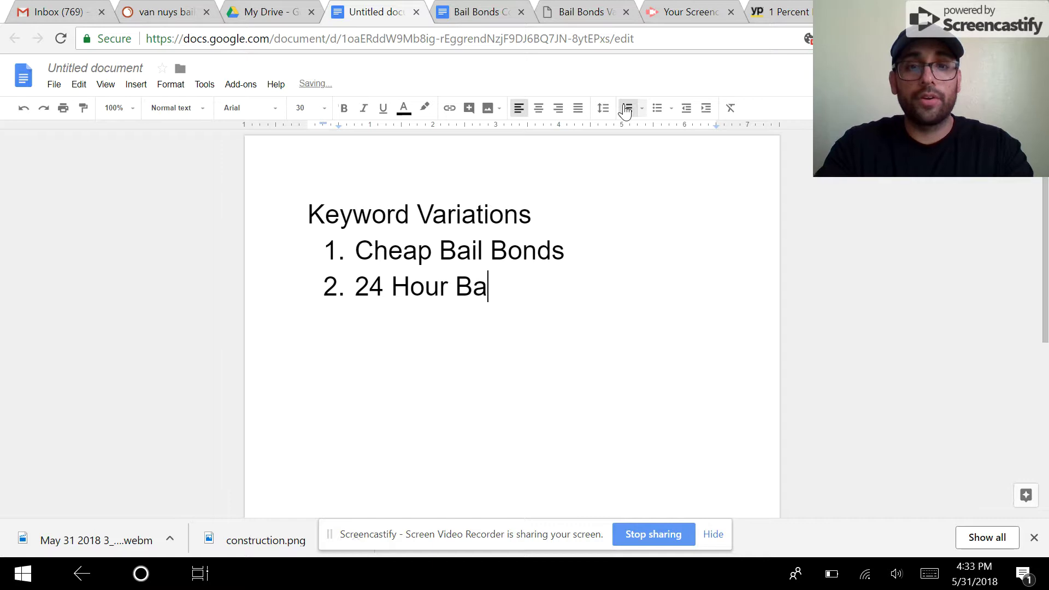
type("il Bonds")
key("Return")
type("Aff")
key("BackSpace")
key("BackSpace")
key("BackSpace")
type("Low P")
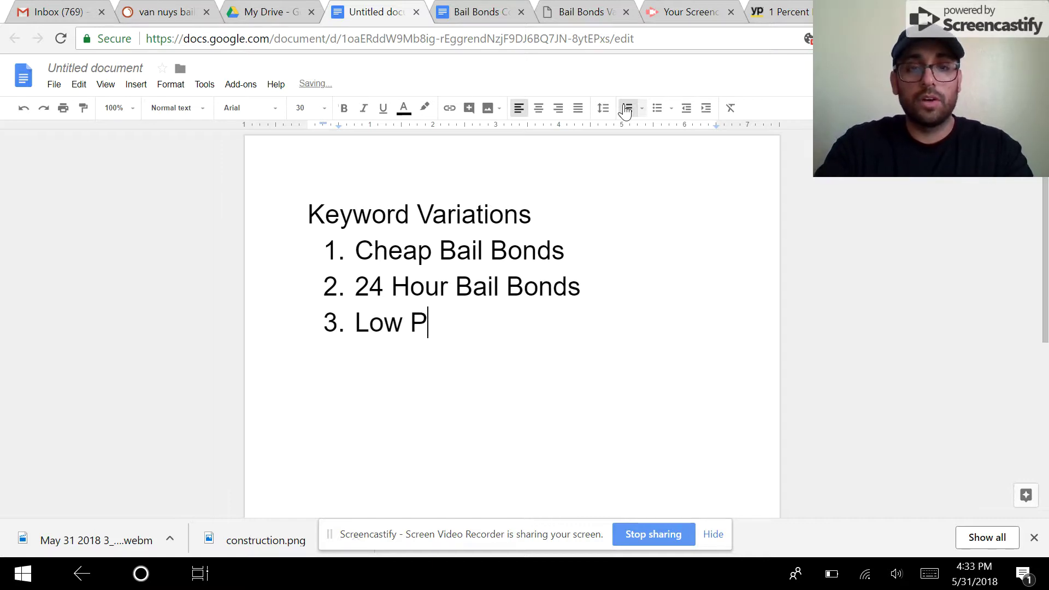
type("ayment Bail Bonds")
key("Return")
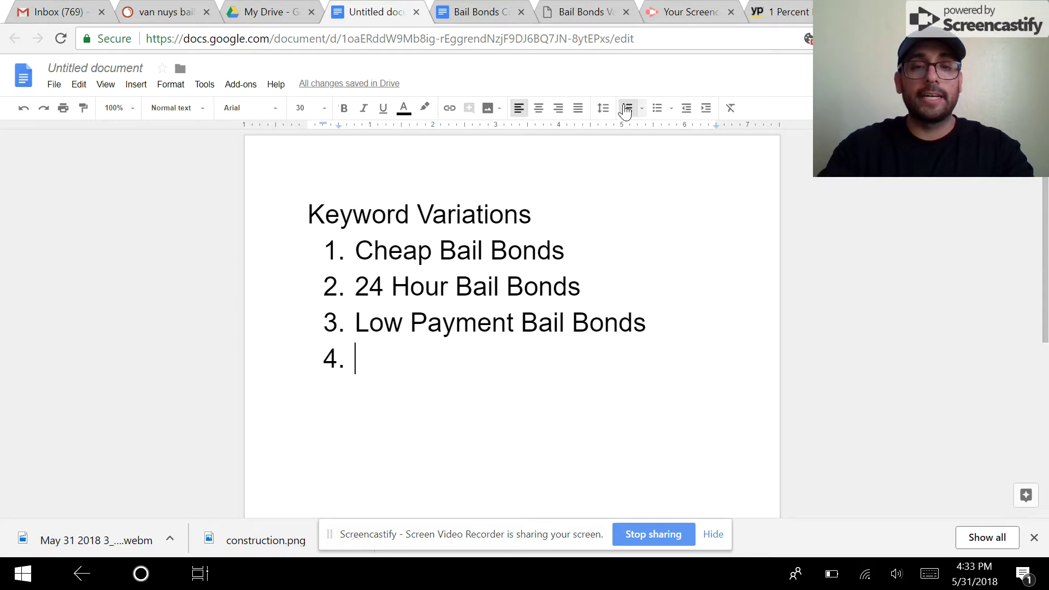
Finish the list with "Bail Bonds Near Me" as the fourth item and highlight the heading with all its items.
type("Bail Bonds Near Me")
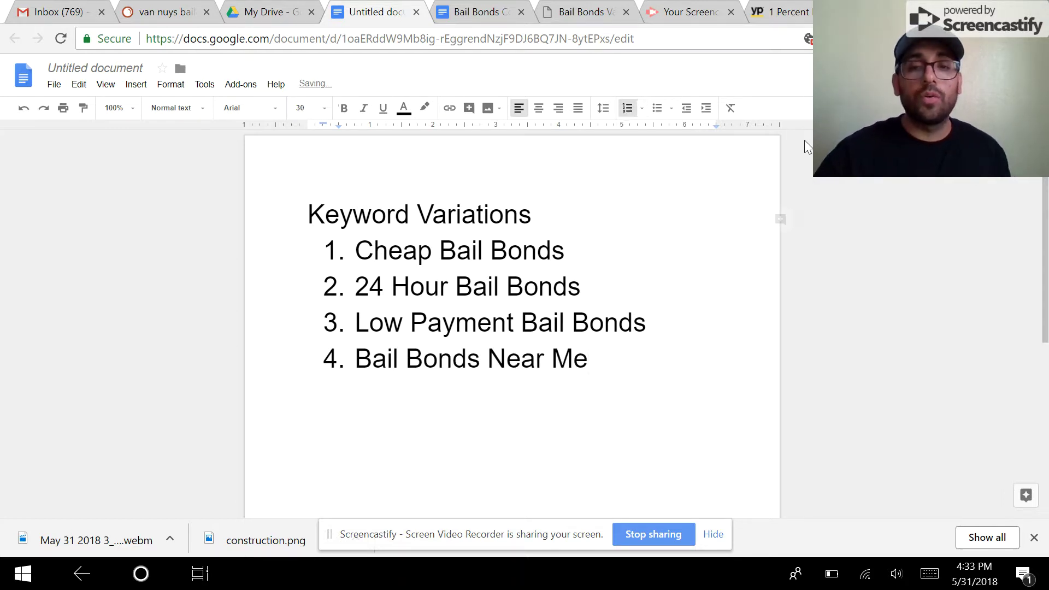
key("Return")
key("Return")
left_click_drag(613, 363, 298, 220)
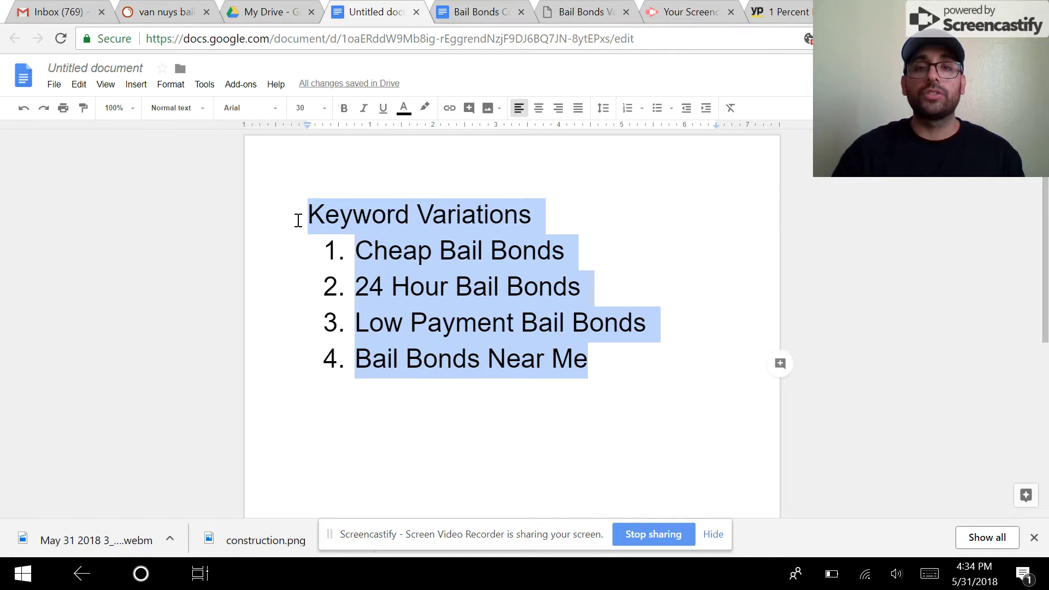
Switch to the Lil' Zekes Bail Bonds website and highlight the body text of its Van Nuys Bail Bonds Agency section.
left_click(595, 11)
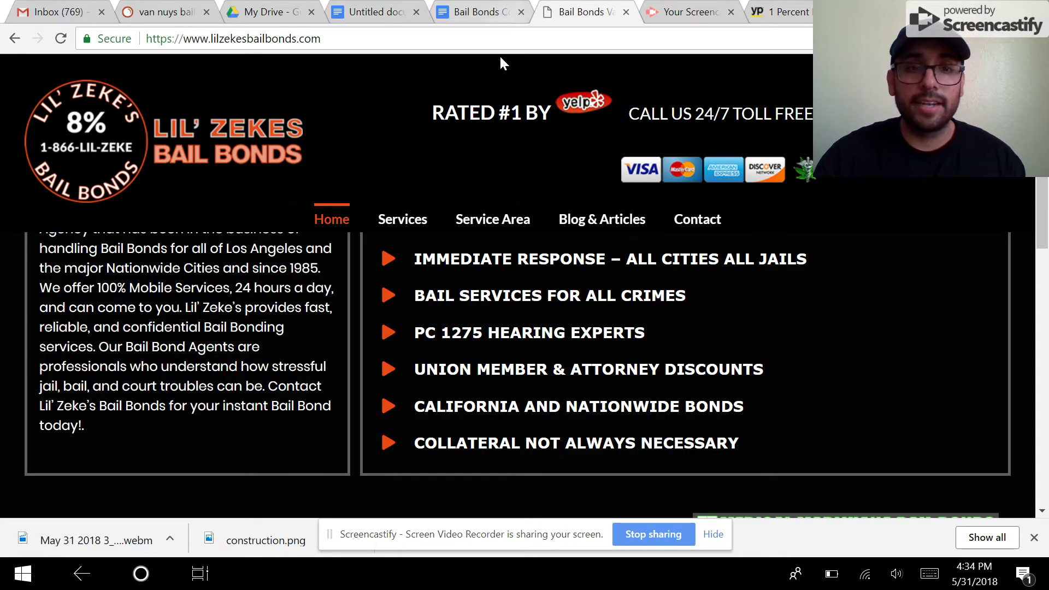
scroll(439, 226, "down", 5)
scroll(602, 270, "down", 3)
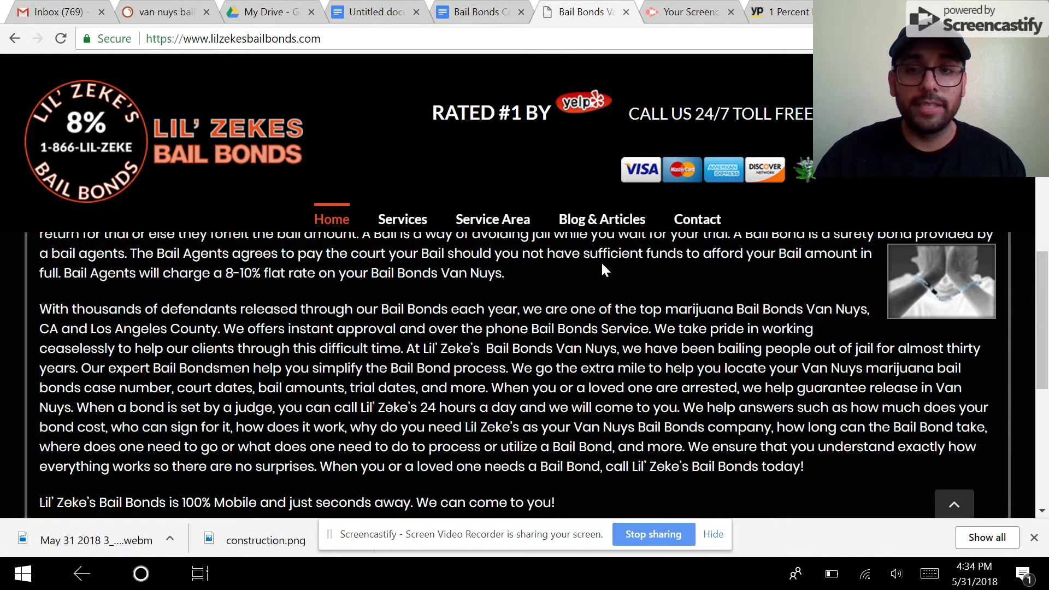
scroll(434, 335, "up", 2)
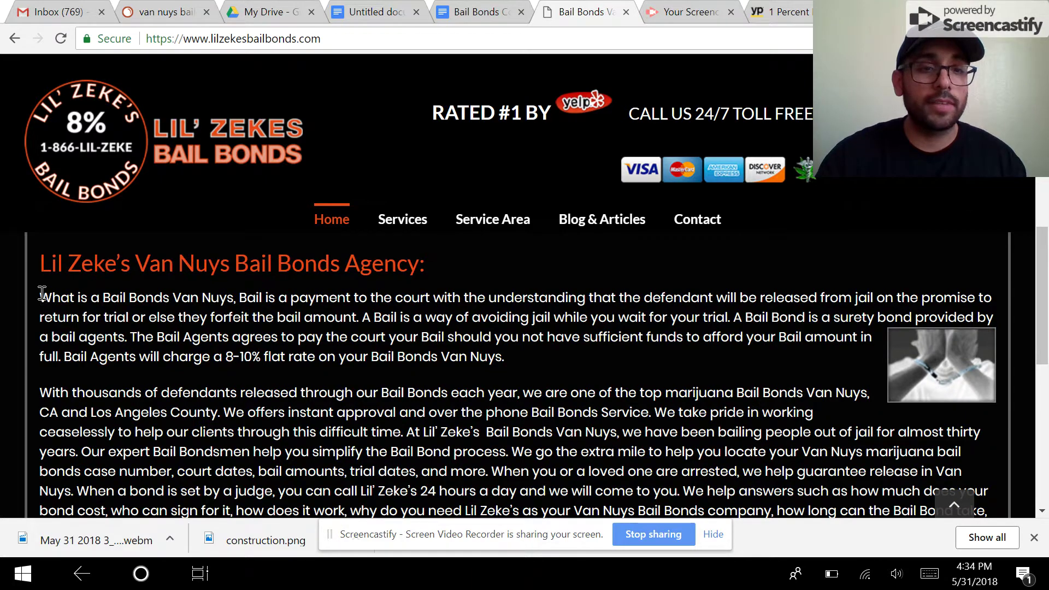
left_click_drag(40, 295, 913, 465)
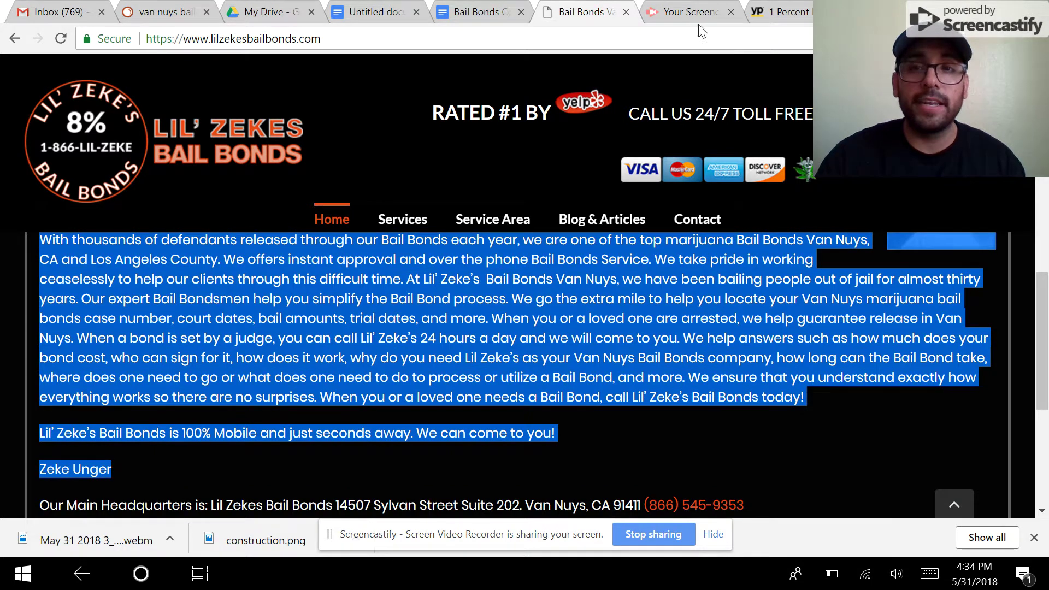
Return to the untitled keyword document and place the cursor in the "Keyword Variations" heading, clearing the selection.
left_click(481, 11)
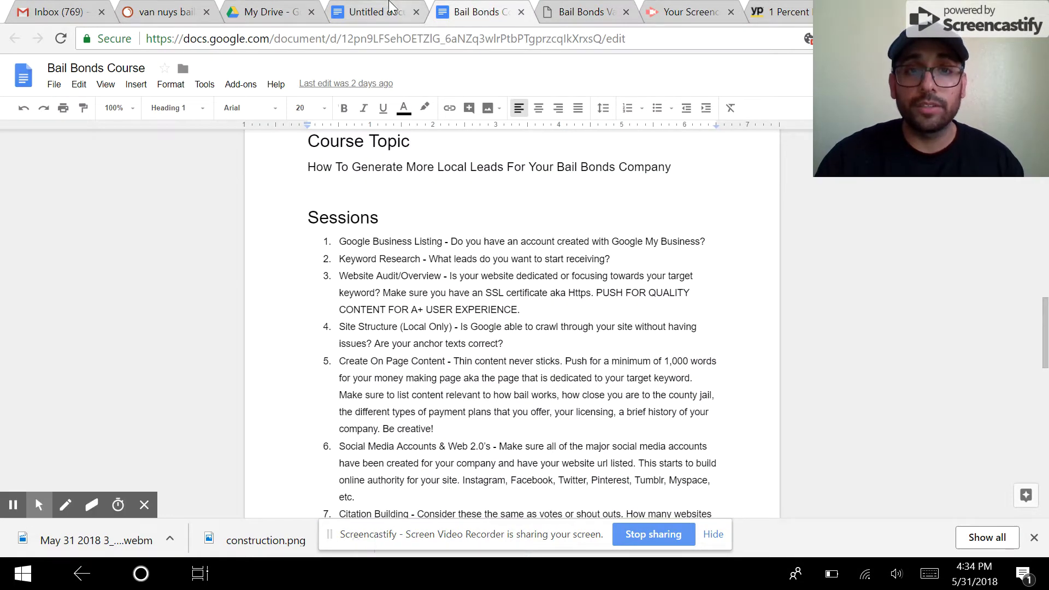
left_click(390, 8)
left_click(431, 227)
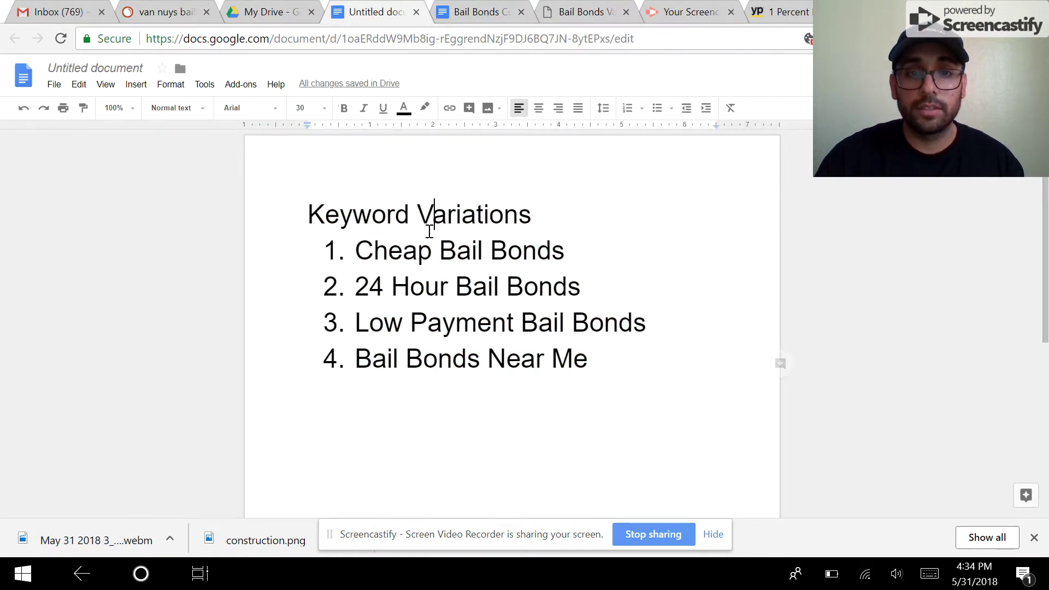
Add "Fullerton Bail Bonds" as the fifth item of the keyword list, with every word capitalized.
left_click(625, 355)
key("Return")
type("Fullerton bail Bonds")
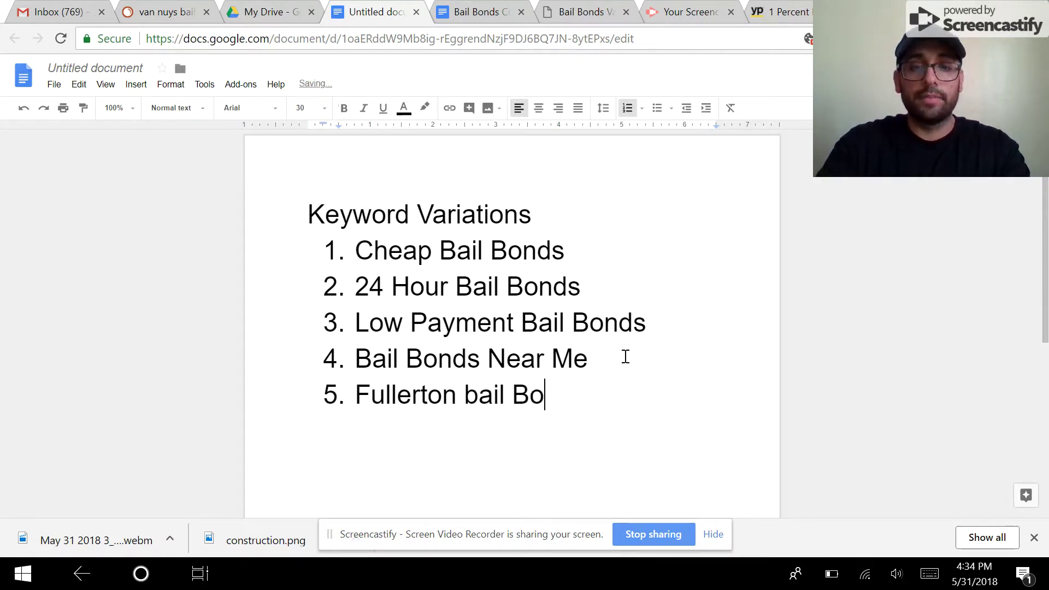
key("Left")
key("Left")
key("Left")
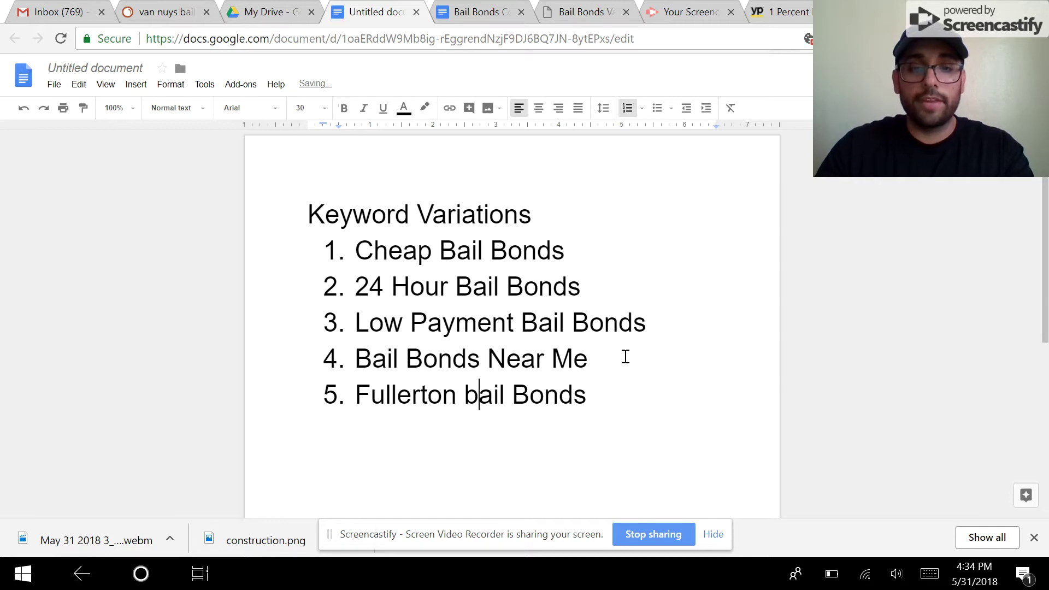
key("BackSpace")
type("B")
left_click(651, 395)
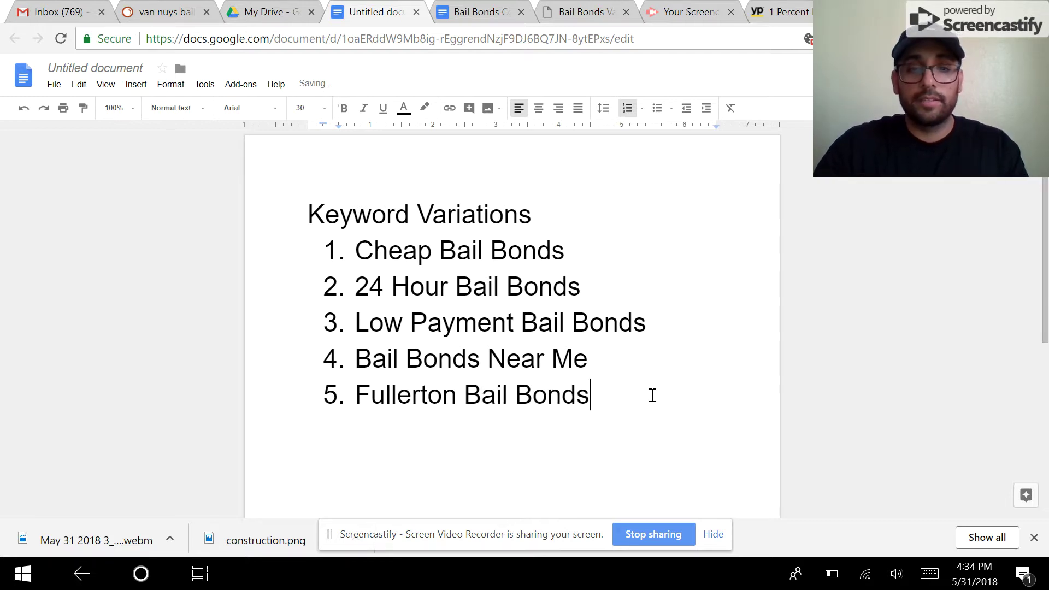
Extend the keyword list with the city names "Fortworth", "Dallas" and "Austin" as items six to eight.
key("Return")
type("Fortworth")
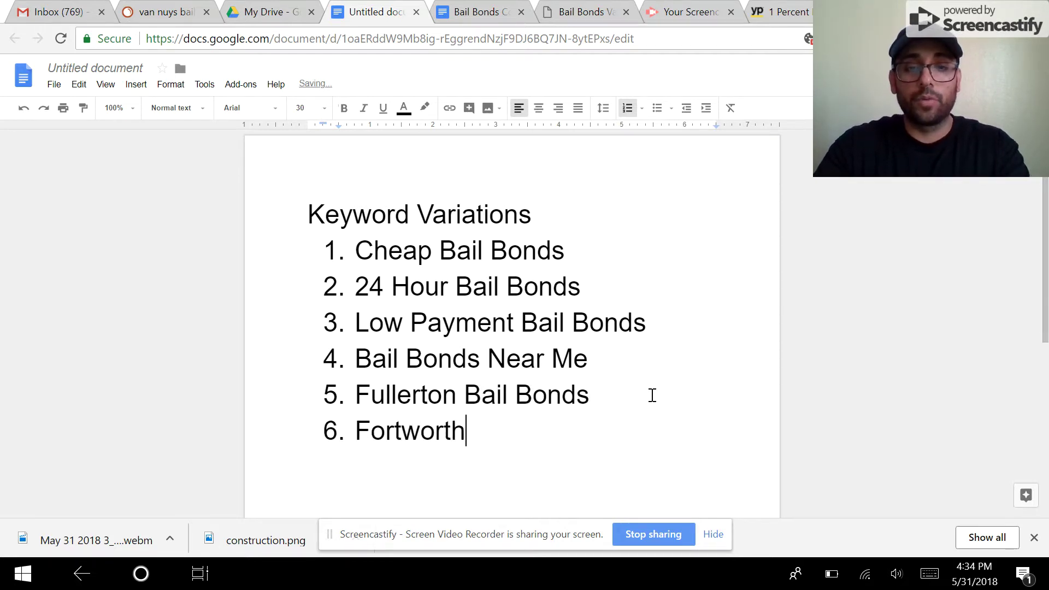
key("Return")
type("Dallas")
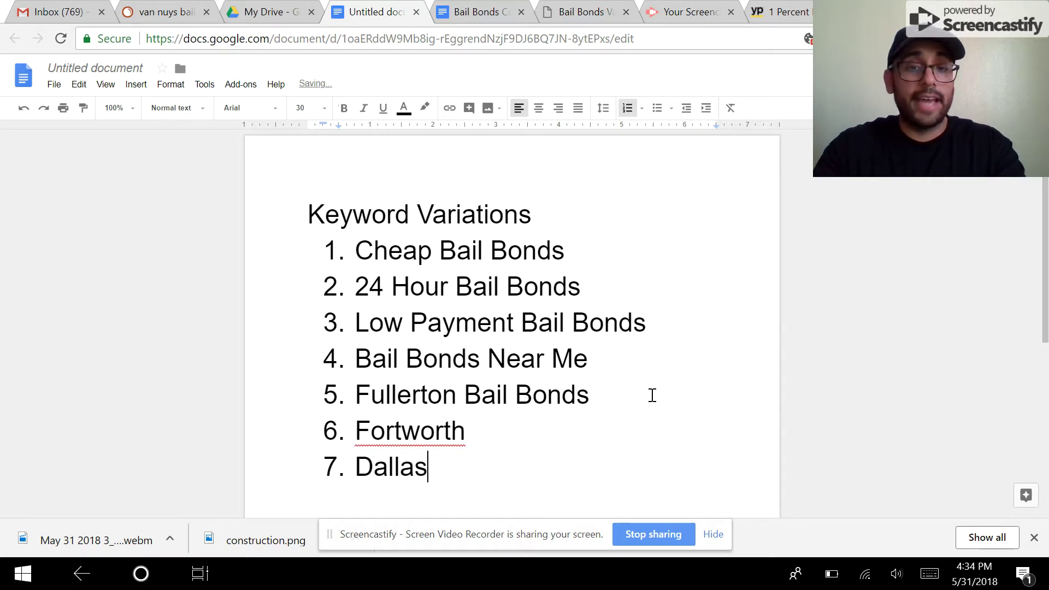
key("Return")
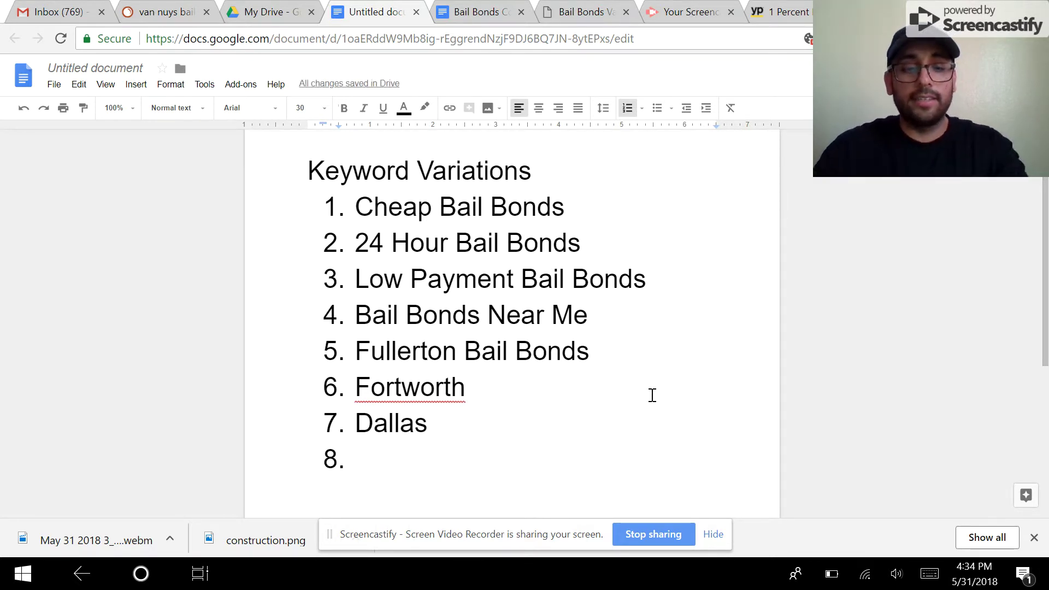
type("Austin")
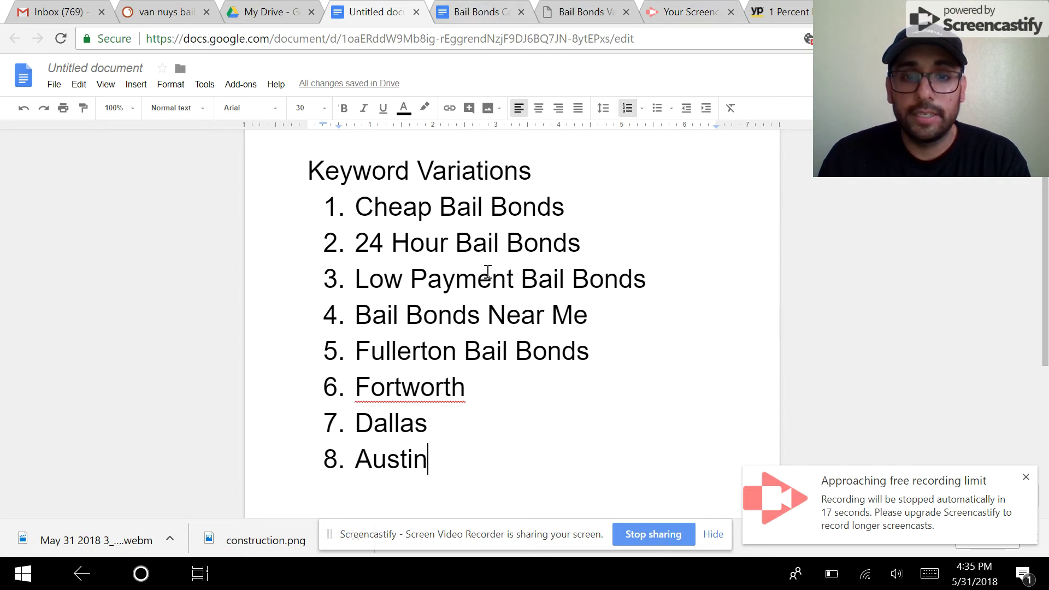
scroll(486, 270, "down", 2)
scroll(487, 271, "up", 3)
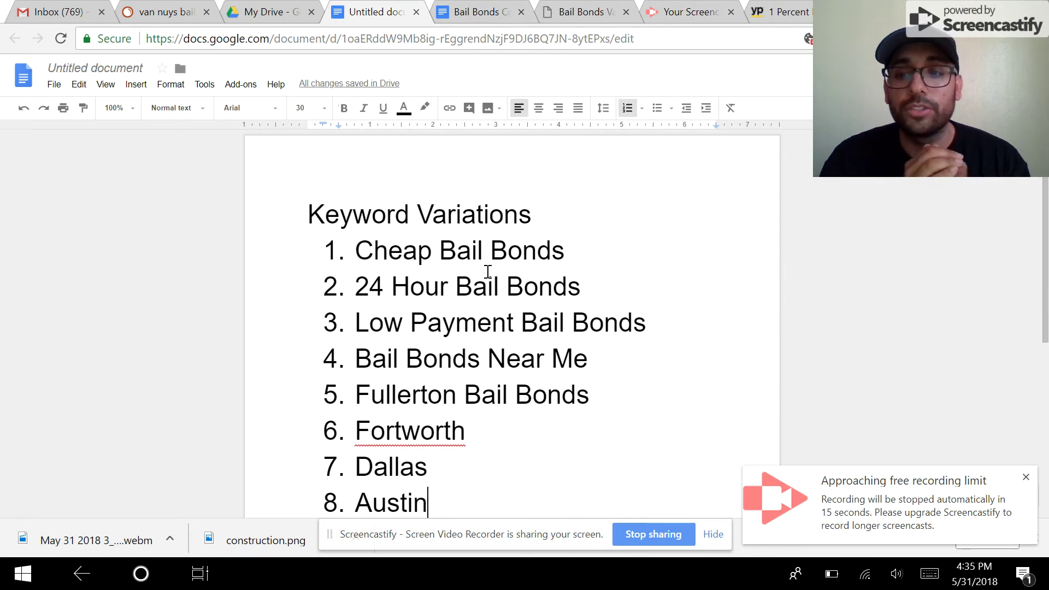